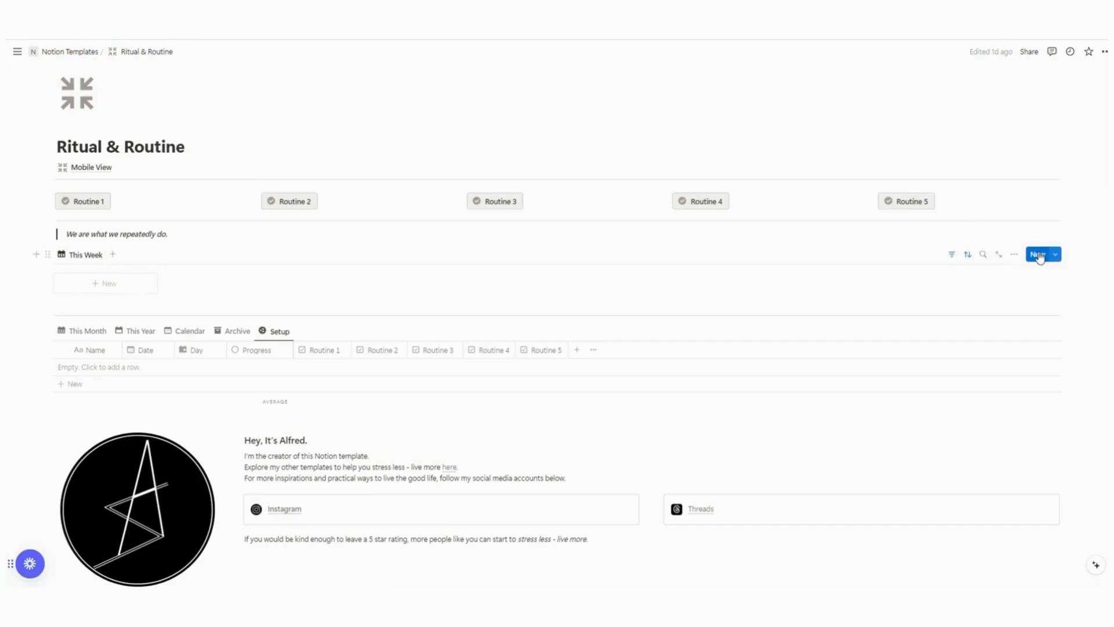
- Add a new day entry to the This Week gallery and close its page
click(1038, 256)
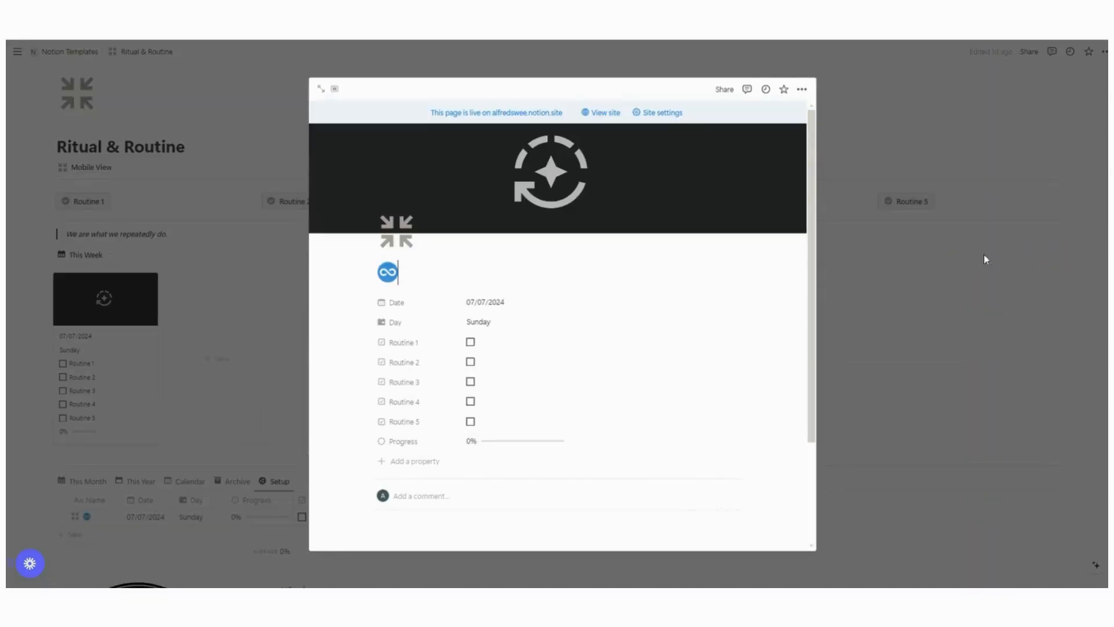
click(291, 253)
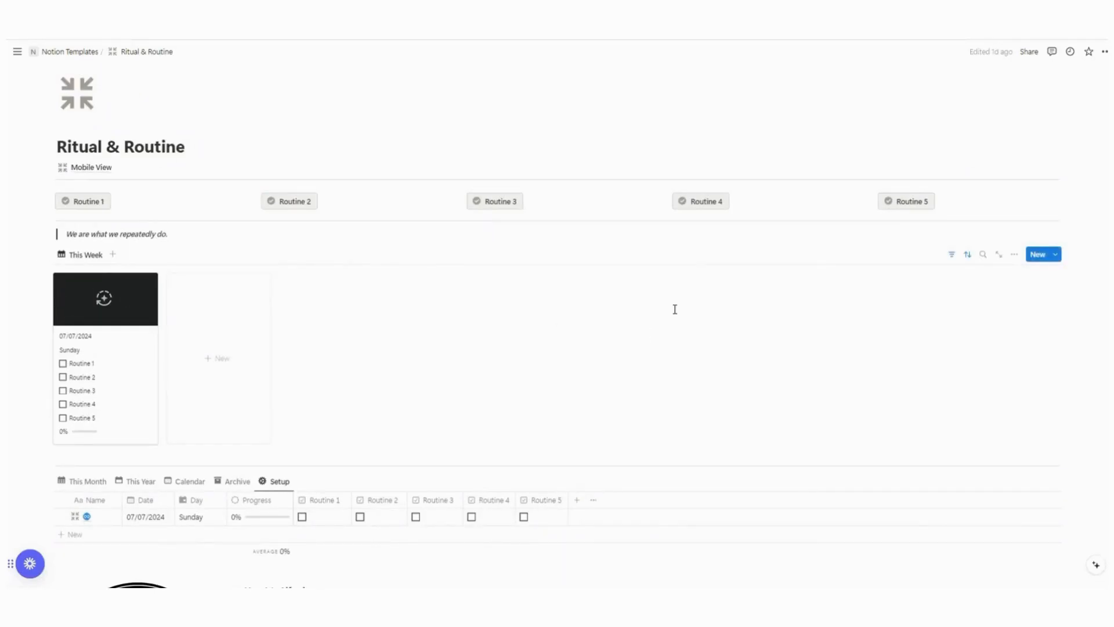
- Rename the Routine 1 property in the Setup view to Manifestation
click(280, 483)
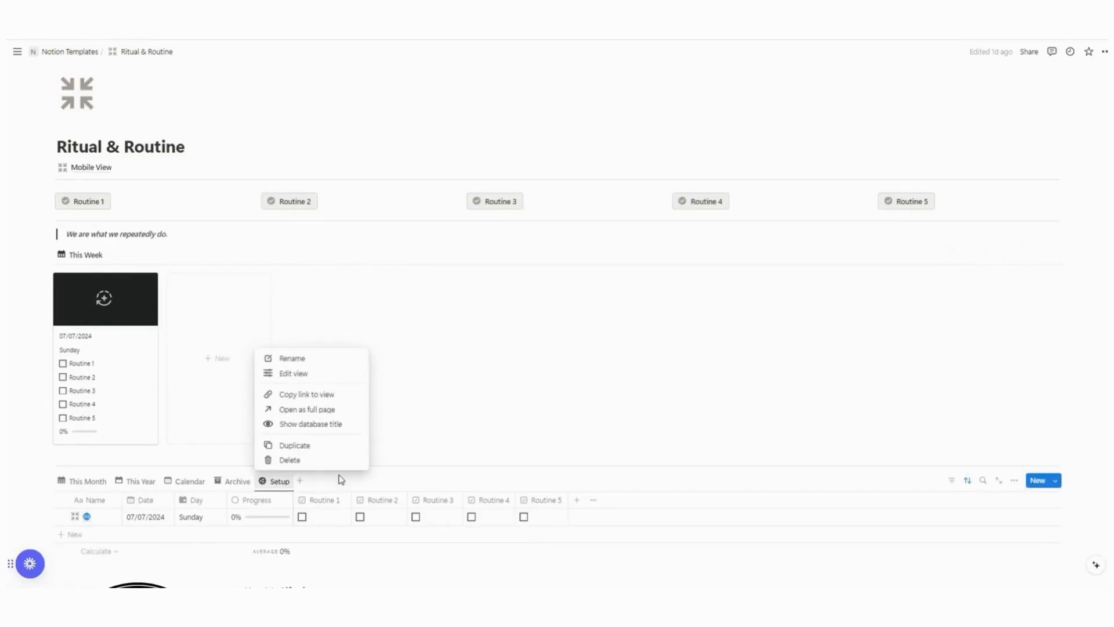
click(416, 426)
scroll(420, 470, down, 1)
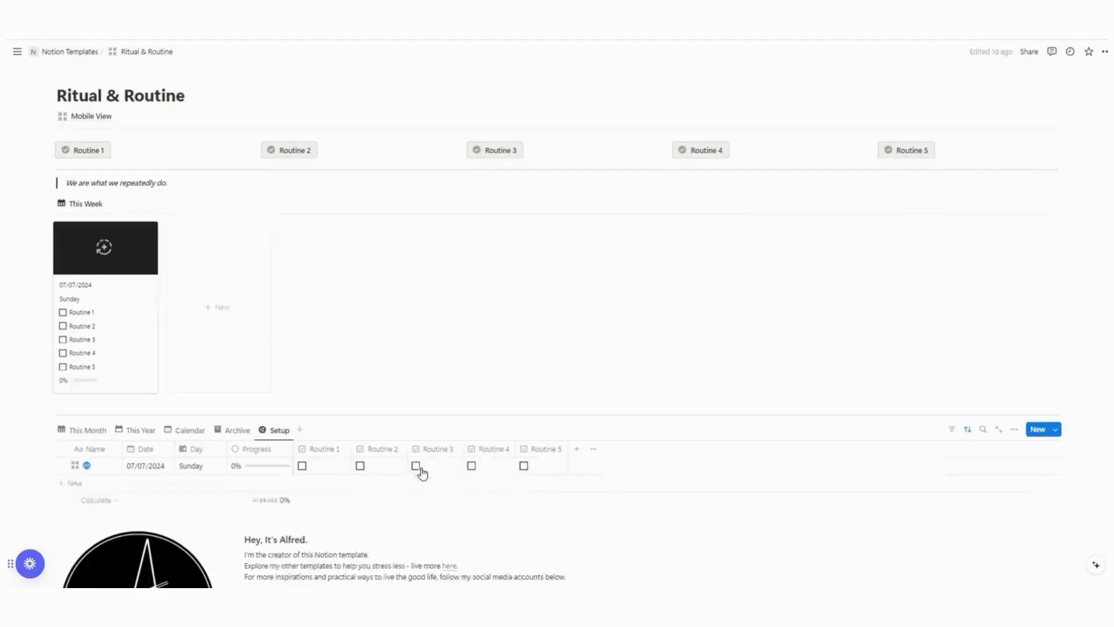
click(325, 443)
triple_click(351, 266)
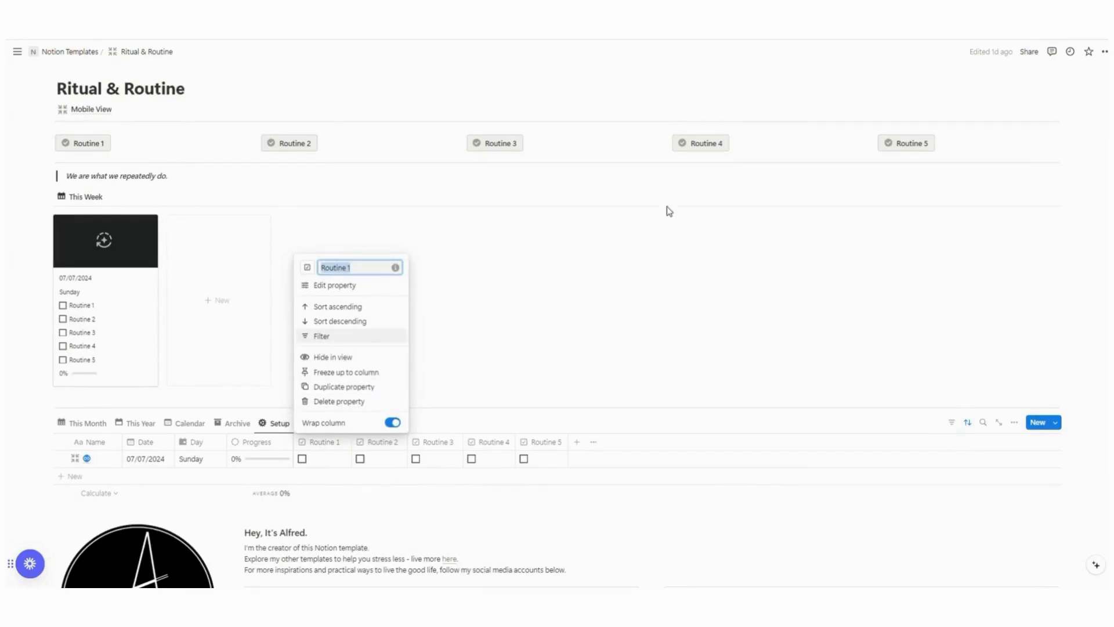
text(Manifestation)
click(360, 241)
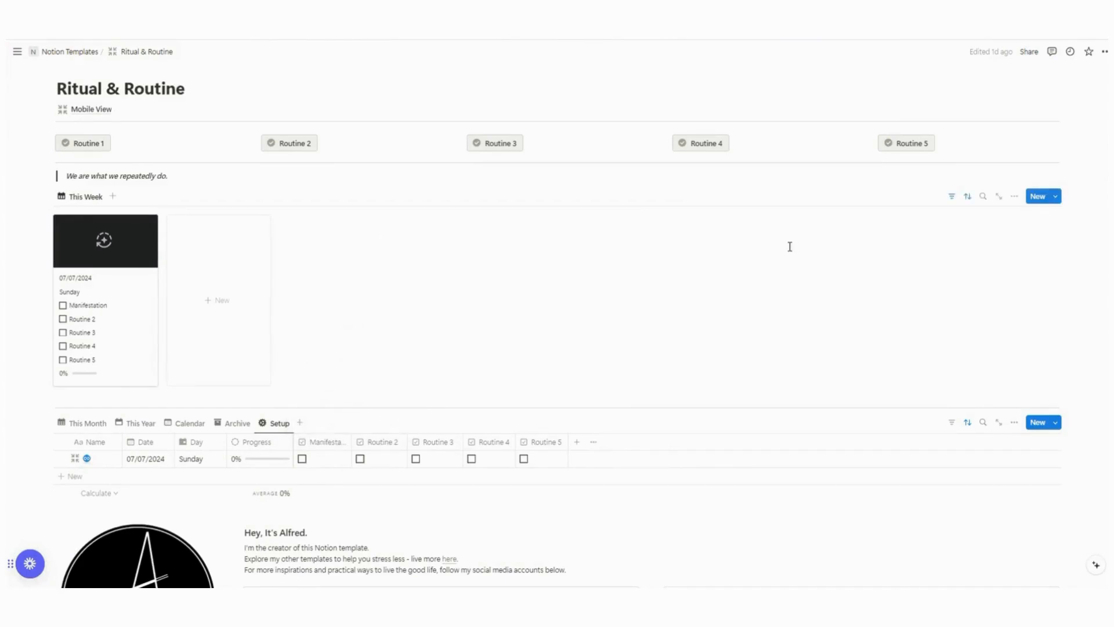
- Rename the Routine 1 button at the head of the page to Manifestation
click(119, 144)
click(109, 170)
triple_click(127, 169)
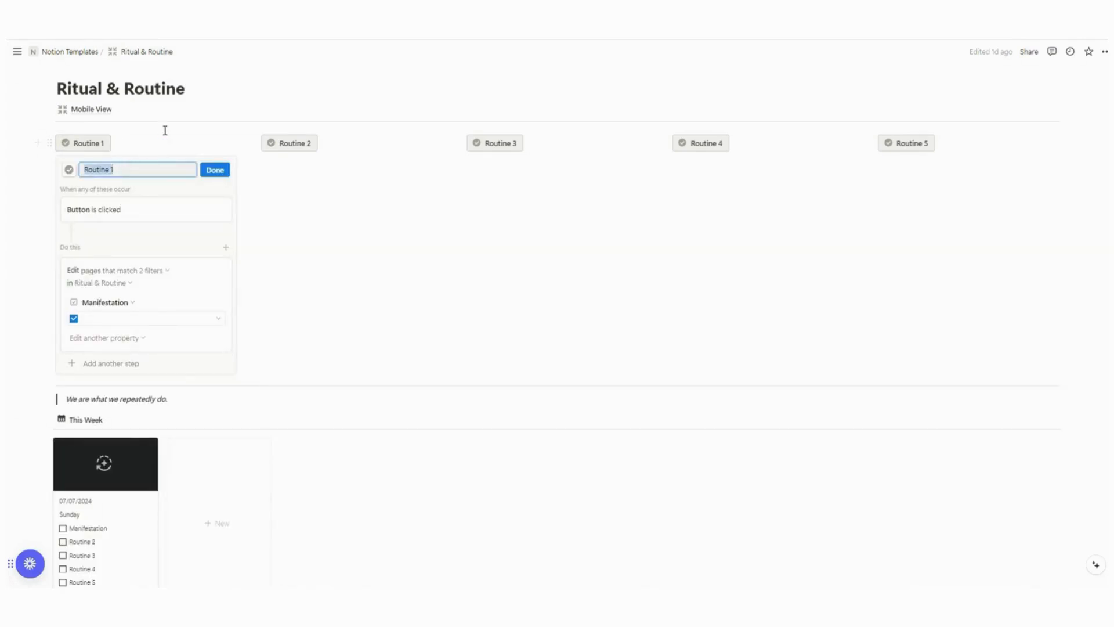
text(Manifestation)
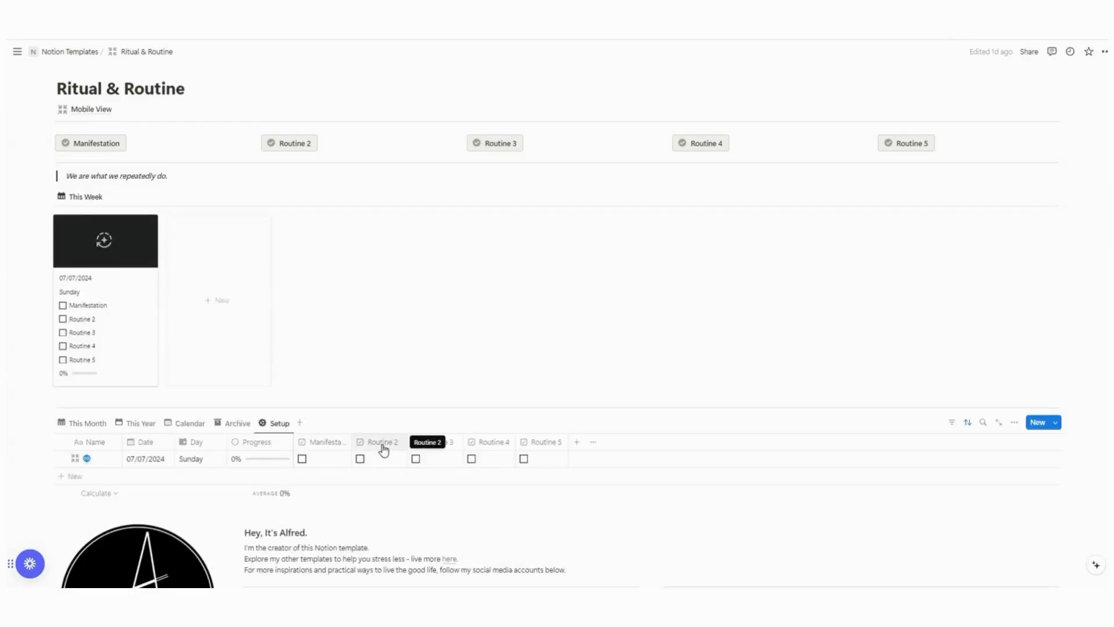
- Rename the Routine 2 property in the Setup view to Meditation
click(384, 449)
triple_click(410, 269)
text(Meditation)
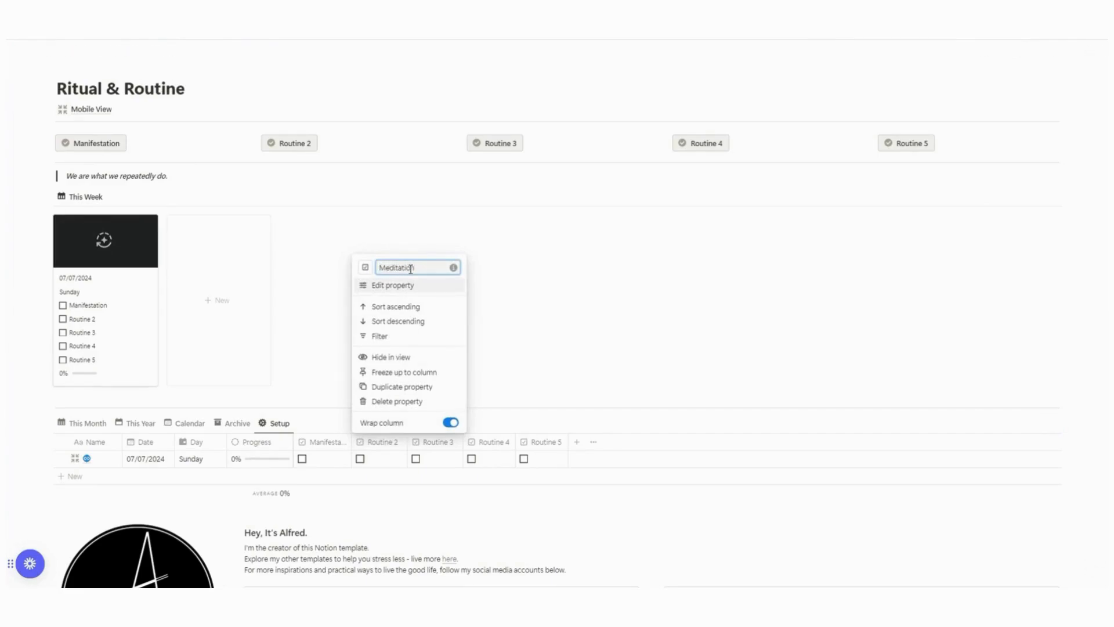
key(Return)
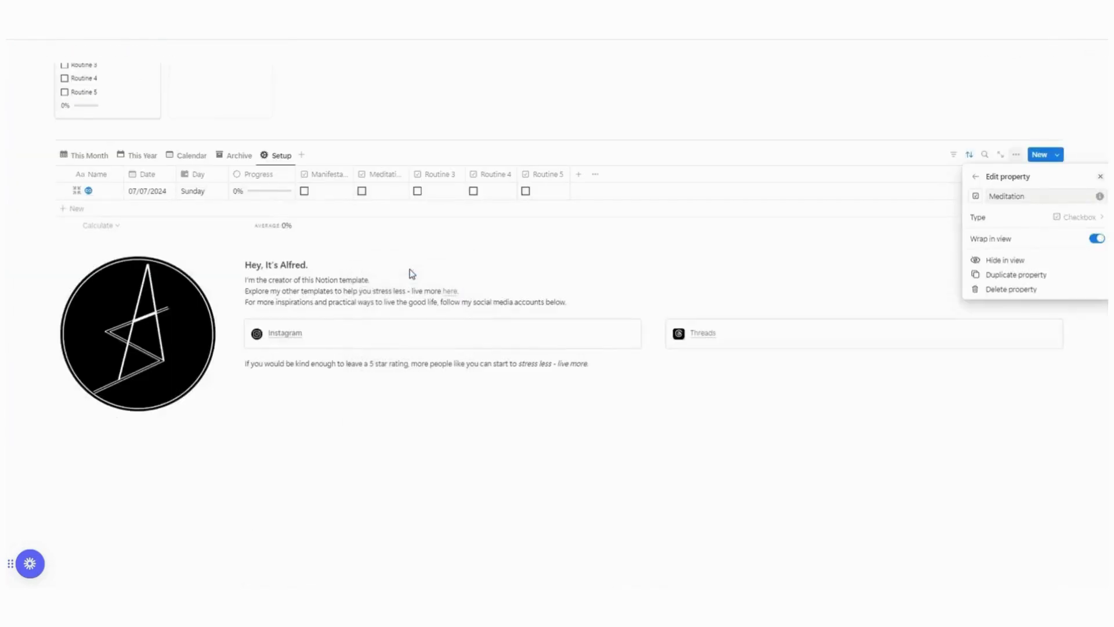
key(Escape)
- Rename the Routine 2 button to Meditation and finish editing the button
scroll(745, 147, up, 6)
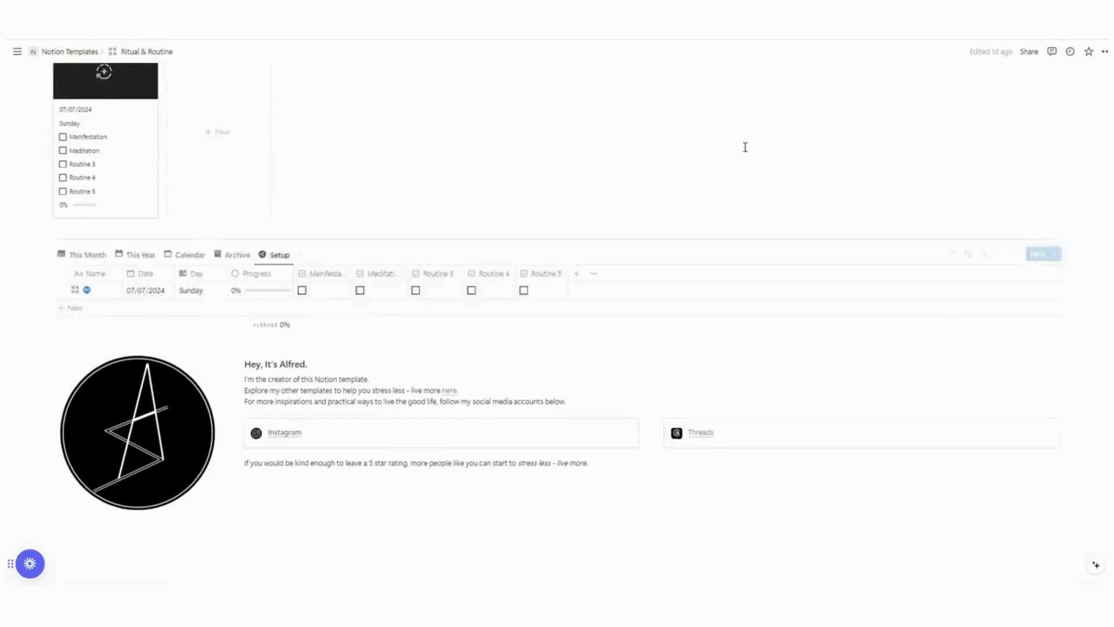
click(325, 223)
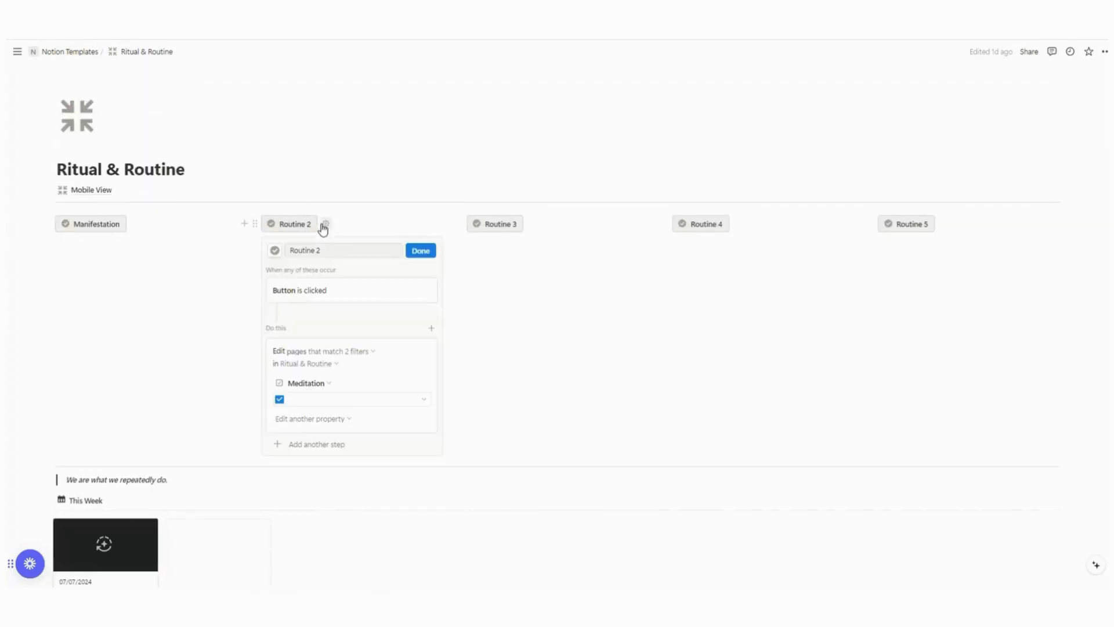
triple_click(340, 255)
text(Meditation)
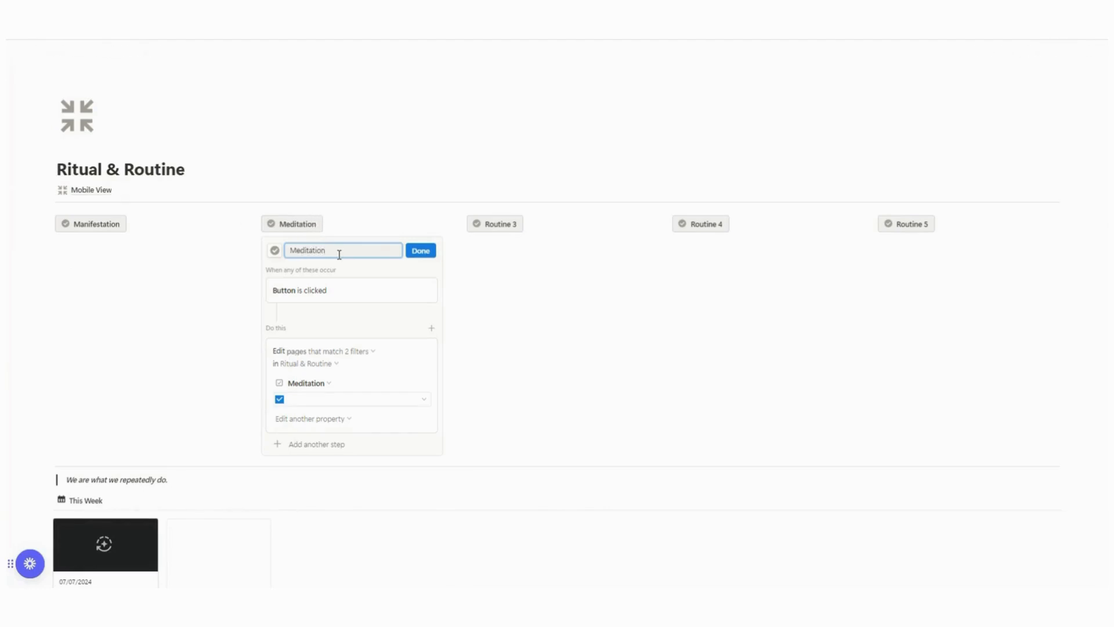
click(427, 251)
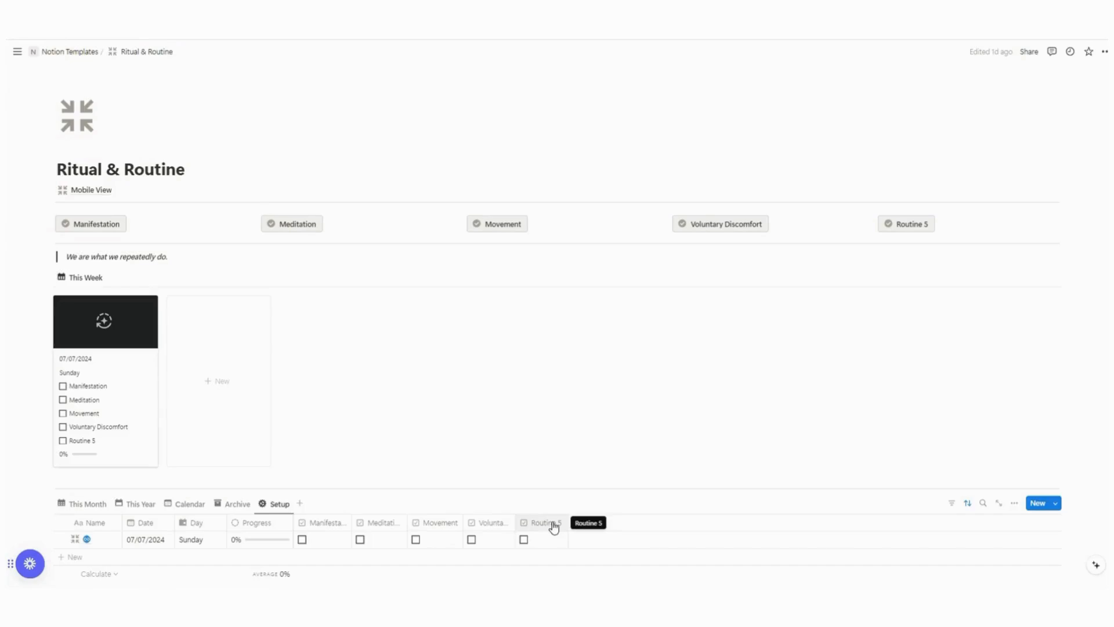
- Delete the Routine 5 property from the Setup table for everyone
click(554, 526)
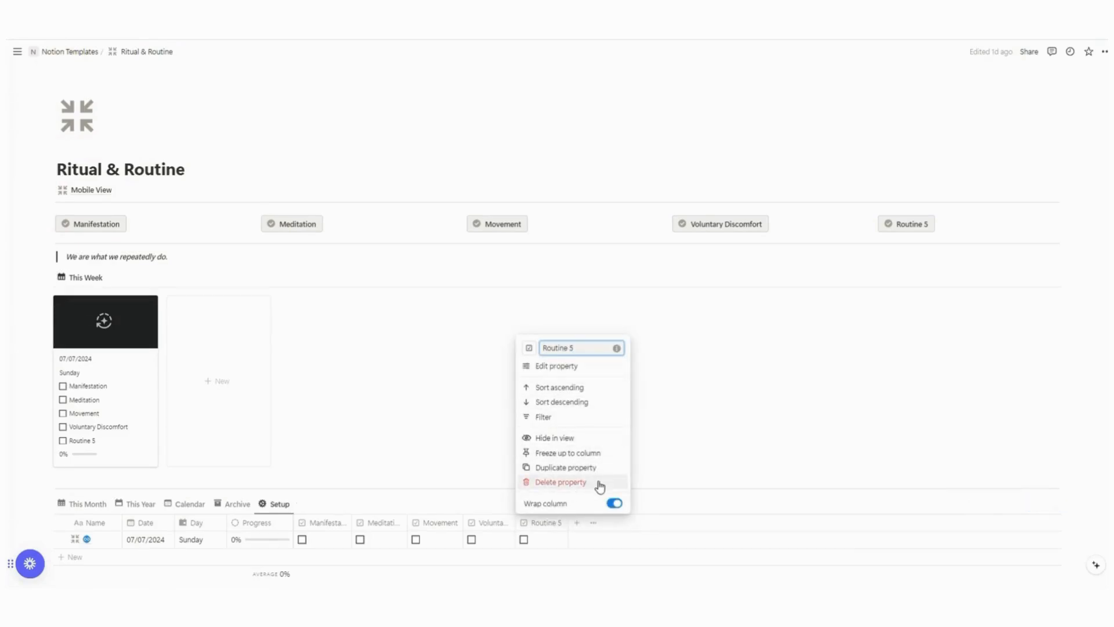
click(600, 485)
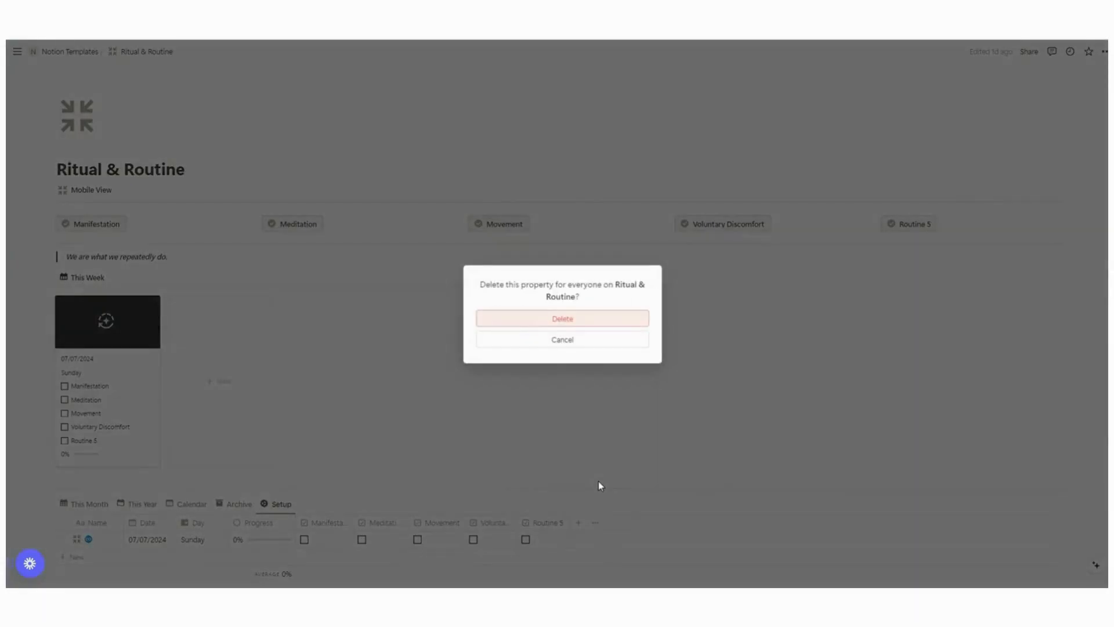
click(600, 328)
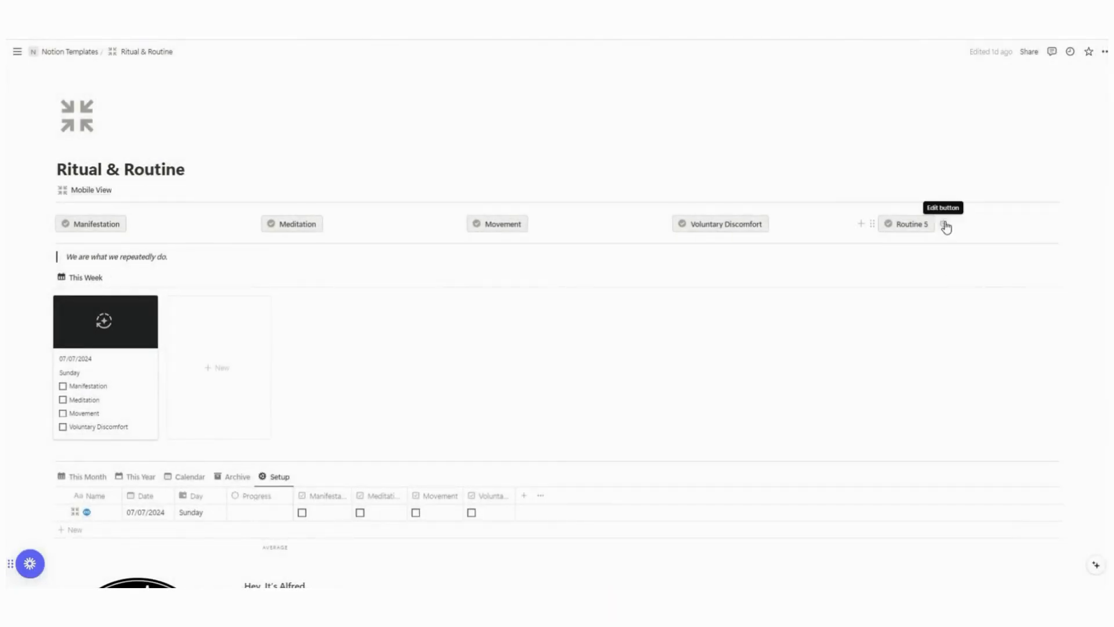
- Check the Routine 5 button's configuration and delete the button from the page
click(944, 225)
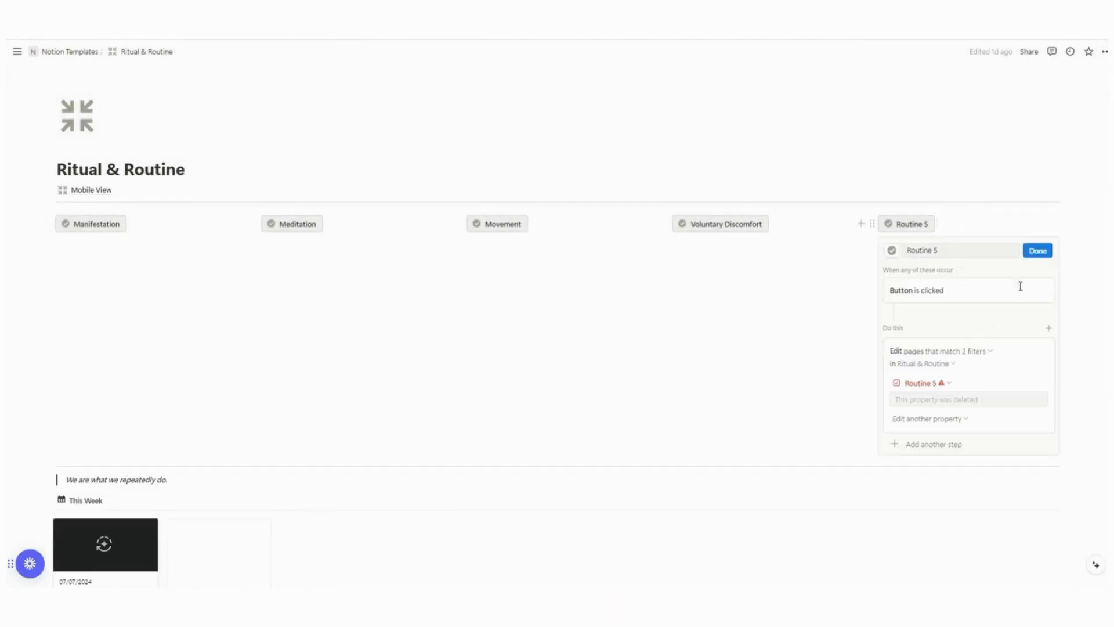
click(1038, 250)
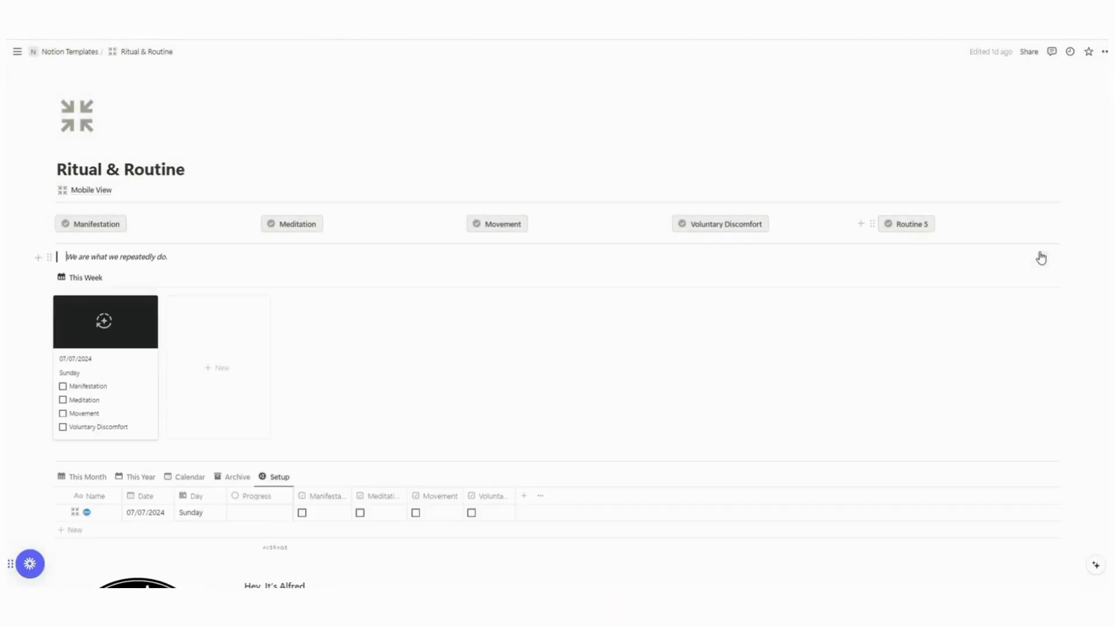
click(874, 224)
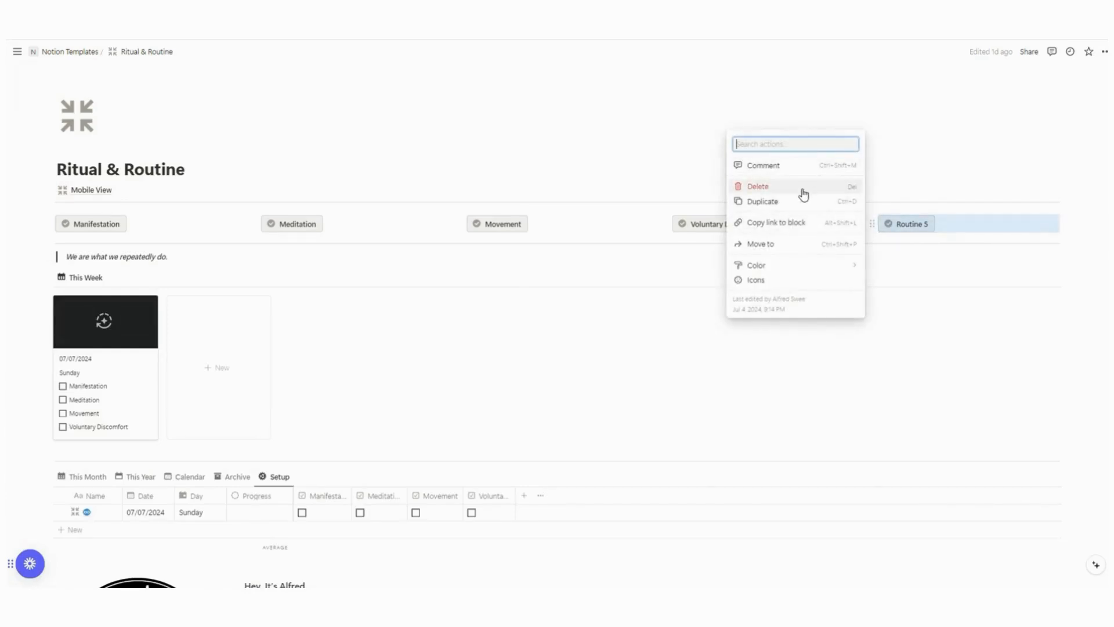
click(803, 192)
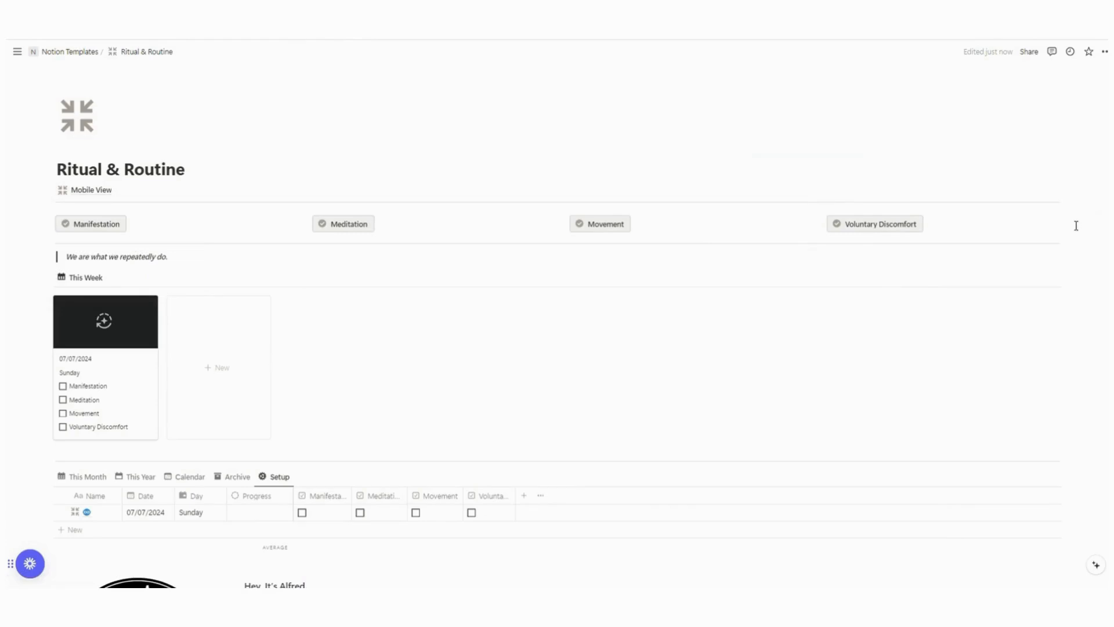
- Duplicate the Manifestation, Meditation, Movement and Voluntary Discomfort buttons together
mouse_move(1074, 225)
mouse_down()
mouse_move(234, 234)
mouse_move(99, 223)
mouse_up()
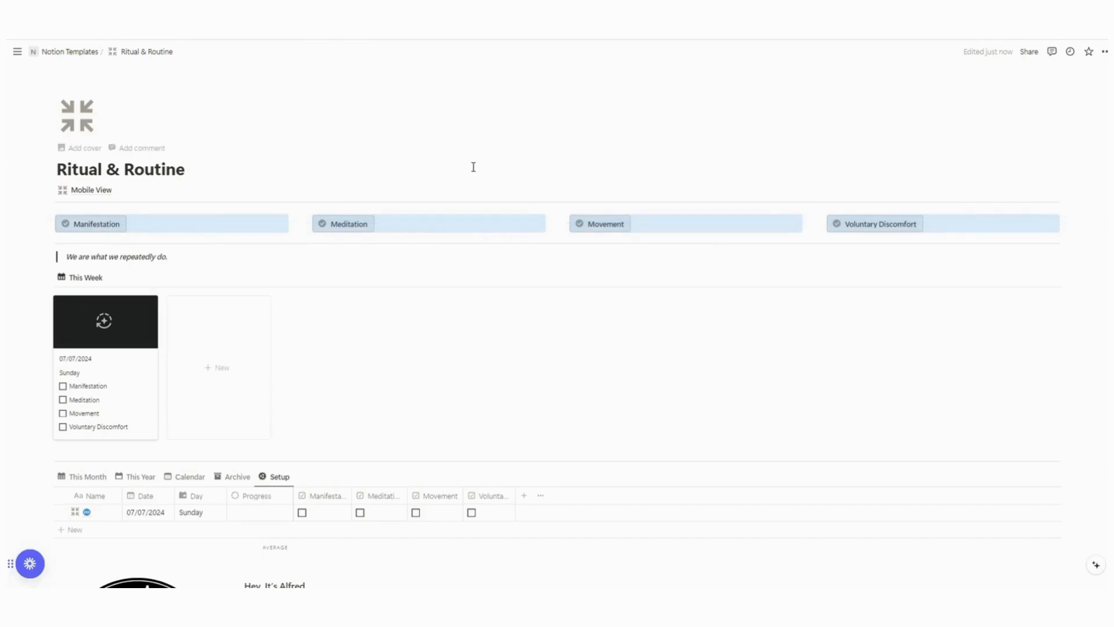
click(50, 223)
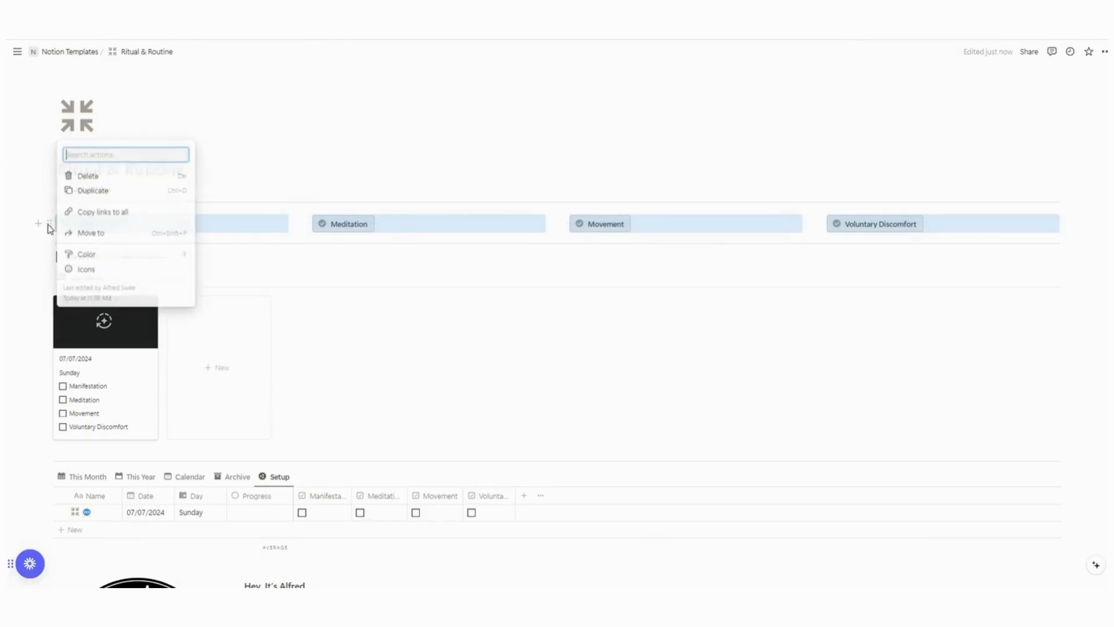
click(96, 192)
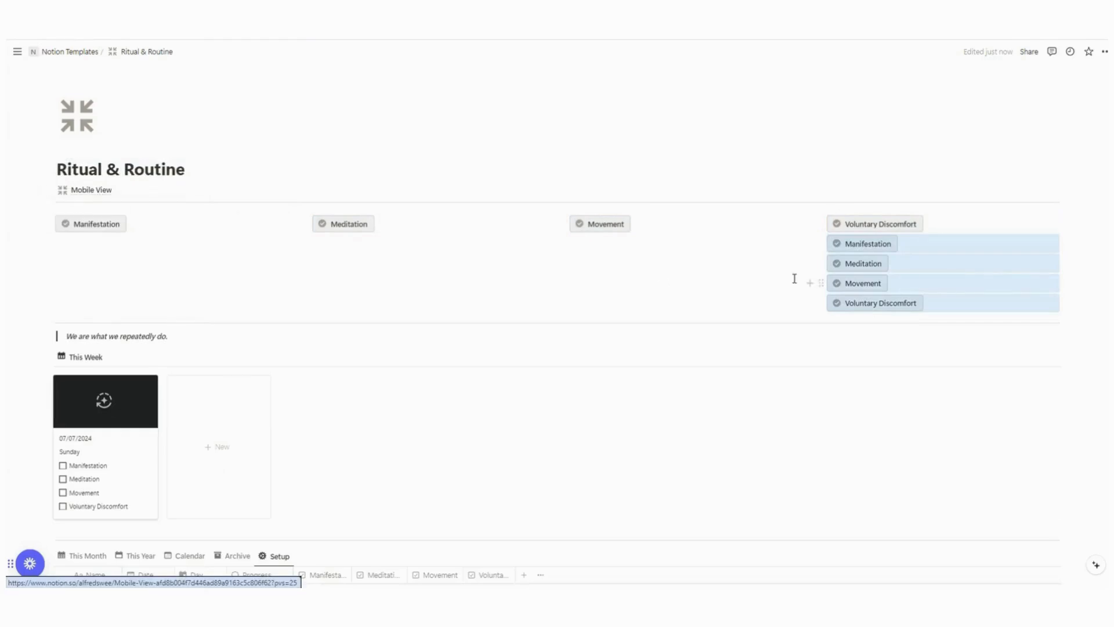
- Move the four duplicated routine buttons into the Mobile View page
click(821, 242)
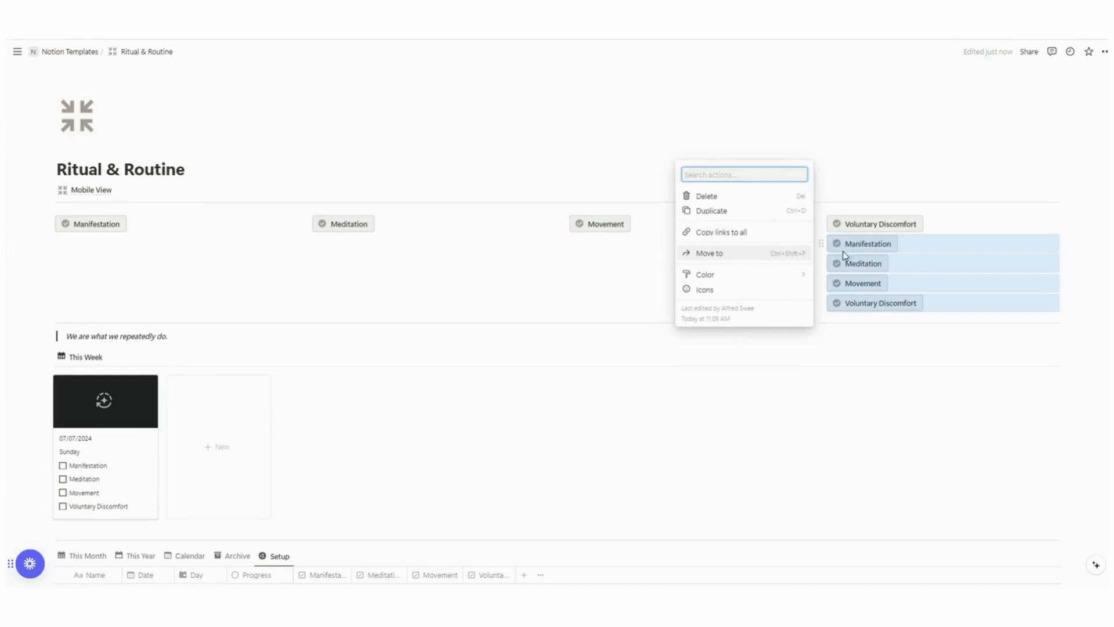
click(819, 243)
drag(819, 243, 105, 196)
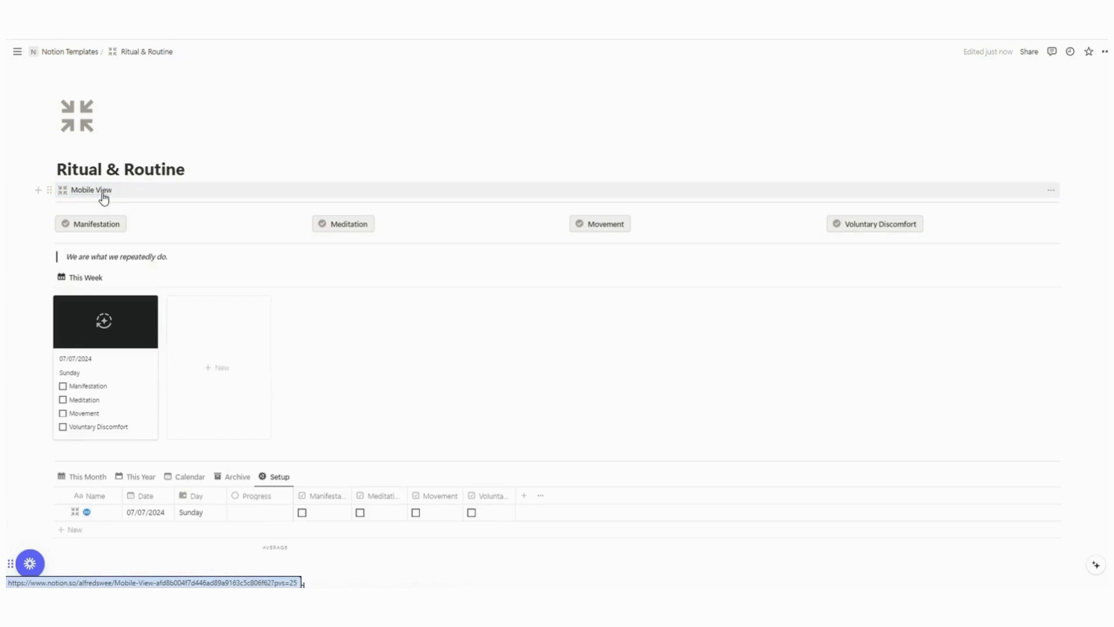
- Open the Mobile View page and look over its old and newly moved routine buttons
click(105, 192)
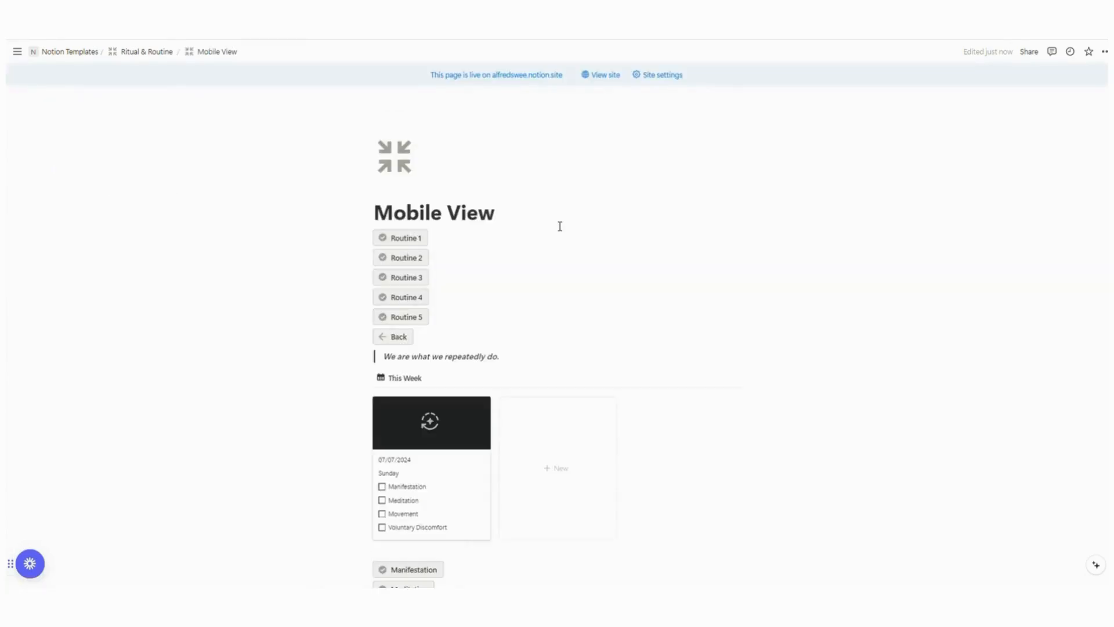
scroll(560, 227, down, 4)
scroll(560, 231, up, 2)
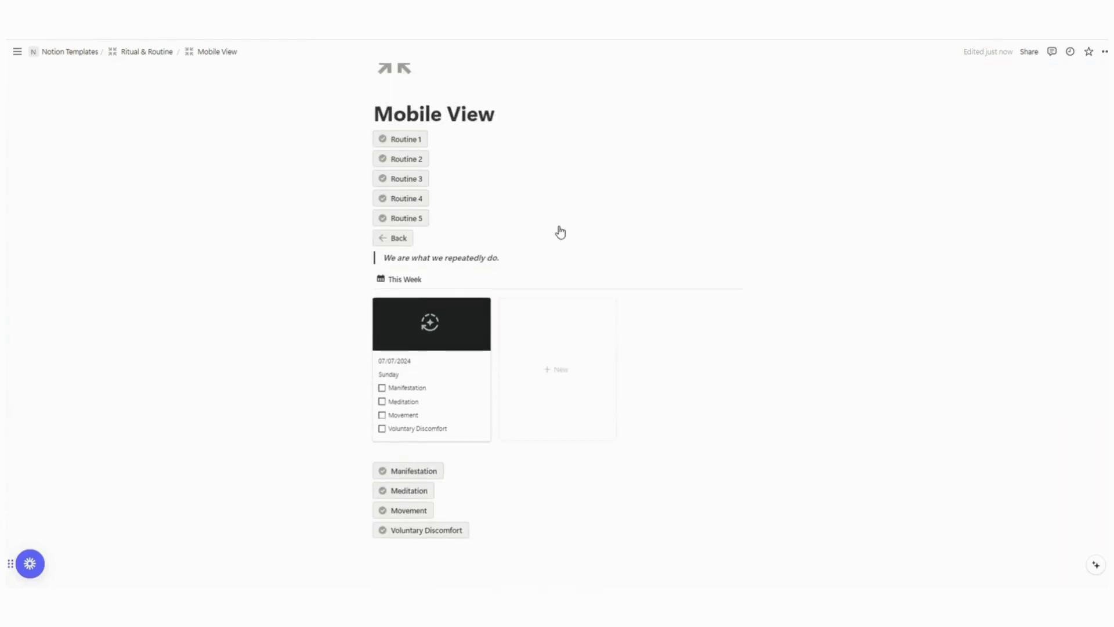
drag(457, 148, 506, 134)
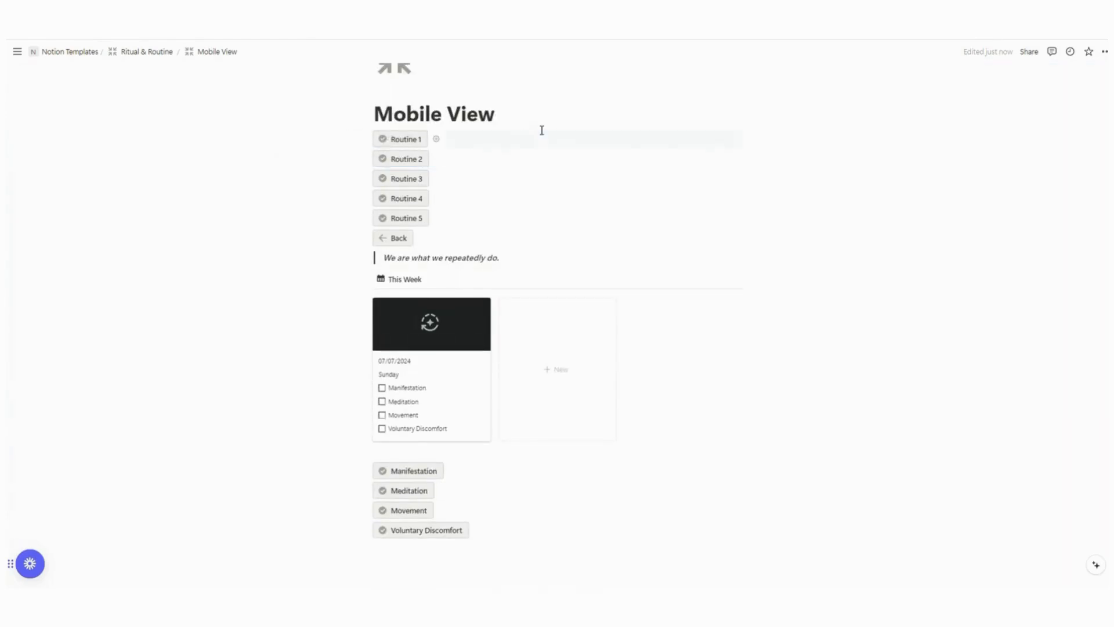
- Delete the old Routine 1, 2, 3, 4 and 5 buttons from the Mobile View page
click(367, 139)
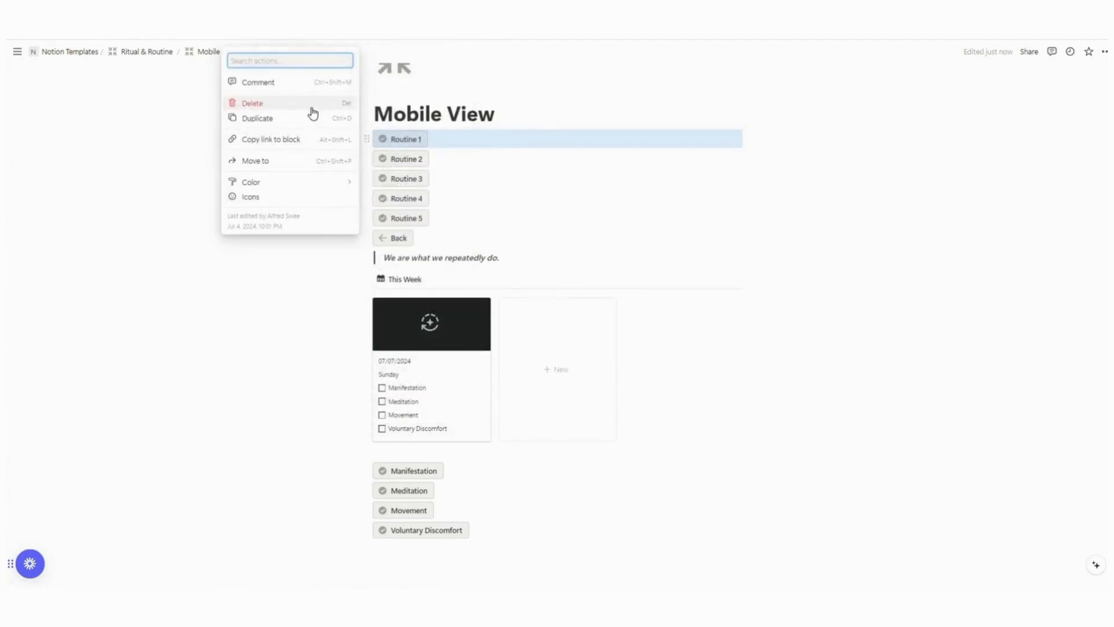
click(311, 104)
click(367, 141)
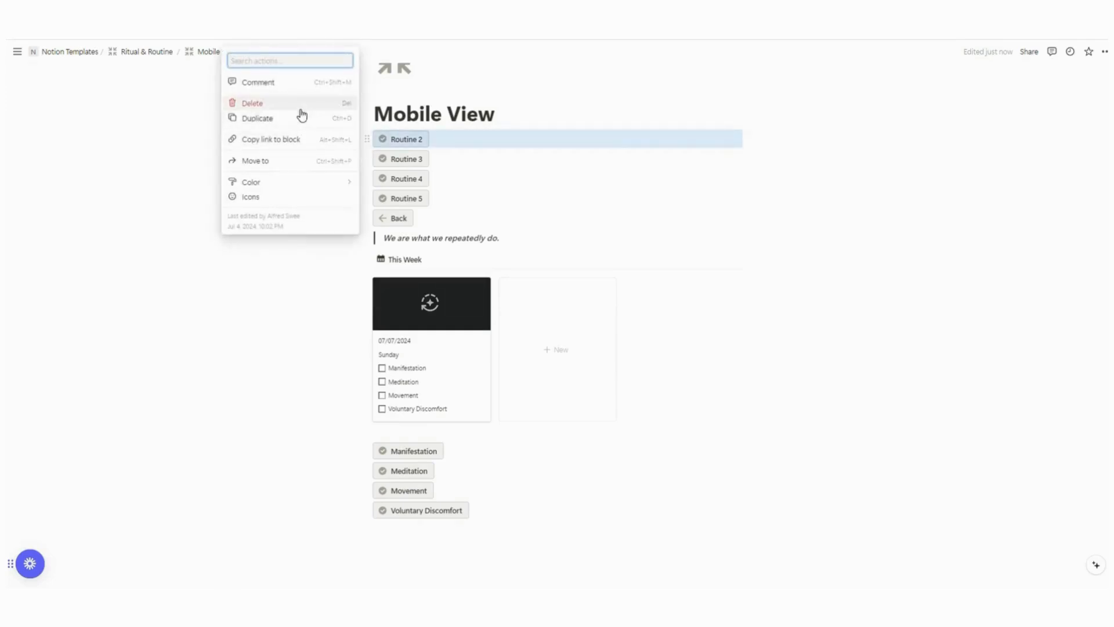
click(299, 105)
click(367, 139)
click(319, 106)
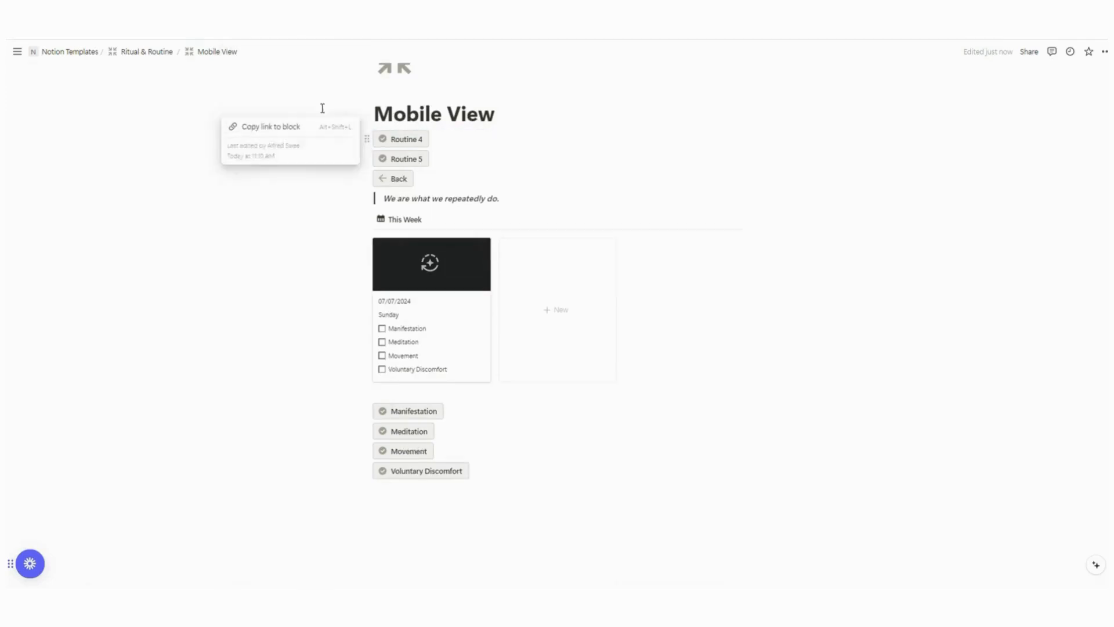
click(367, 139)
click(291, 110)
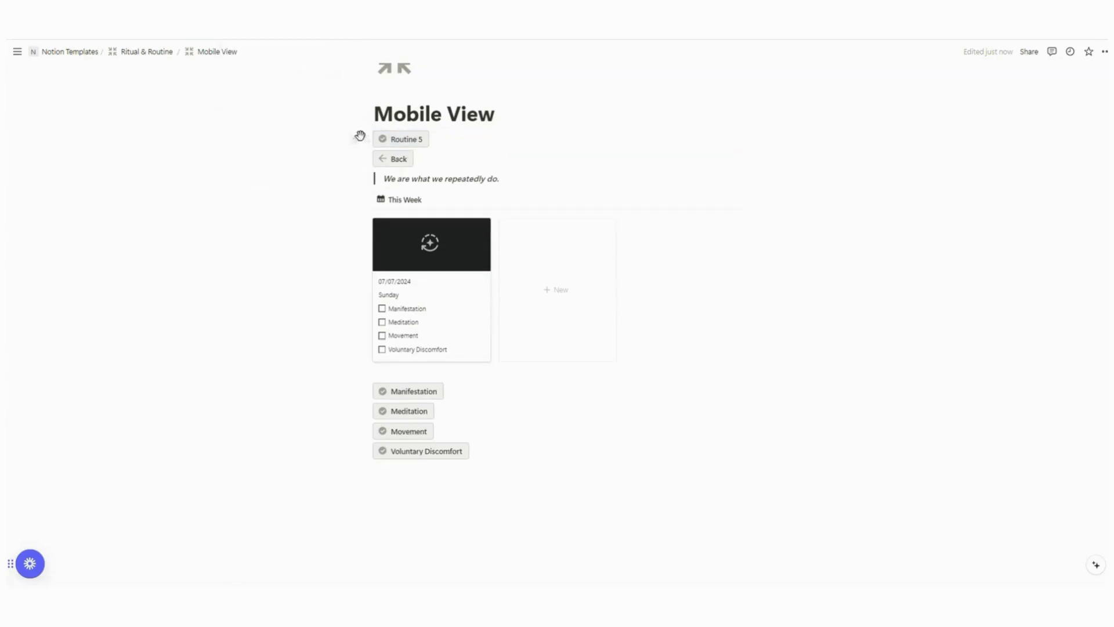
click(368, 140)
click(297, 107)
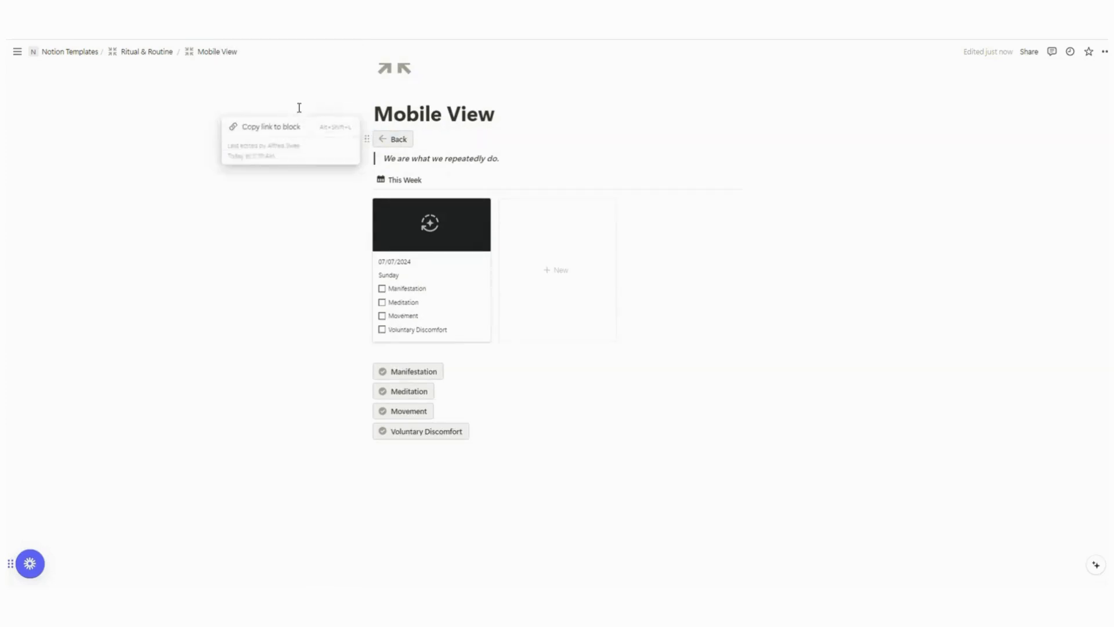
- Move the four new routine buttons above the Back button and return to the Ritual & Routine page
drag(408, 422, 385, 129)
click(416, 220)
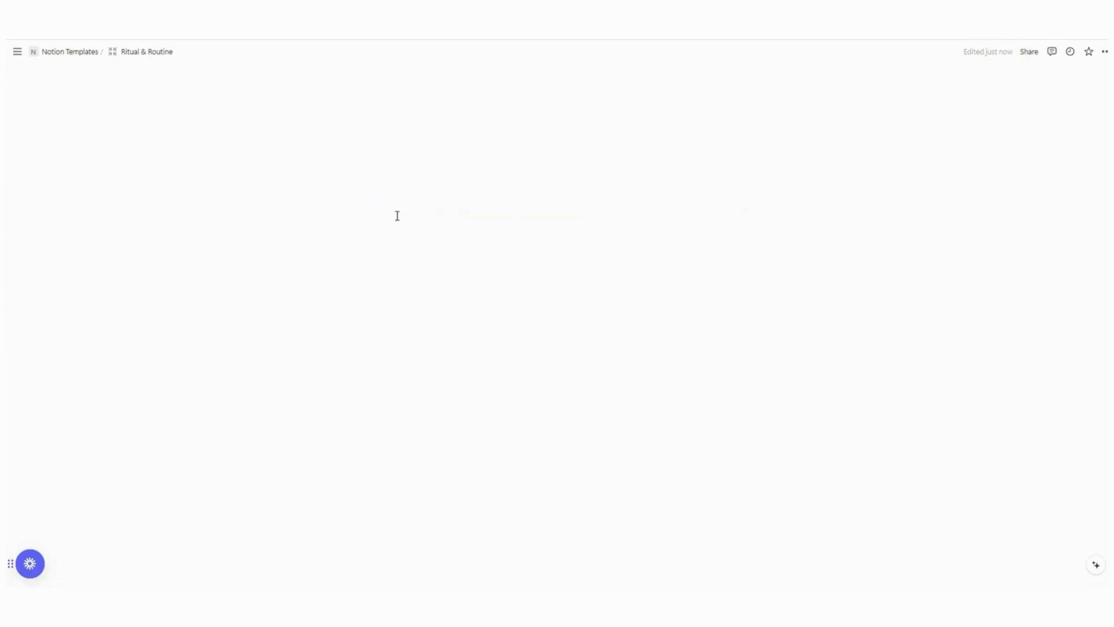
- Edit the Progress property's formula in the Setup table so the routine sum is divided by 4
scroll(772, 366, down, 1)
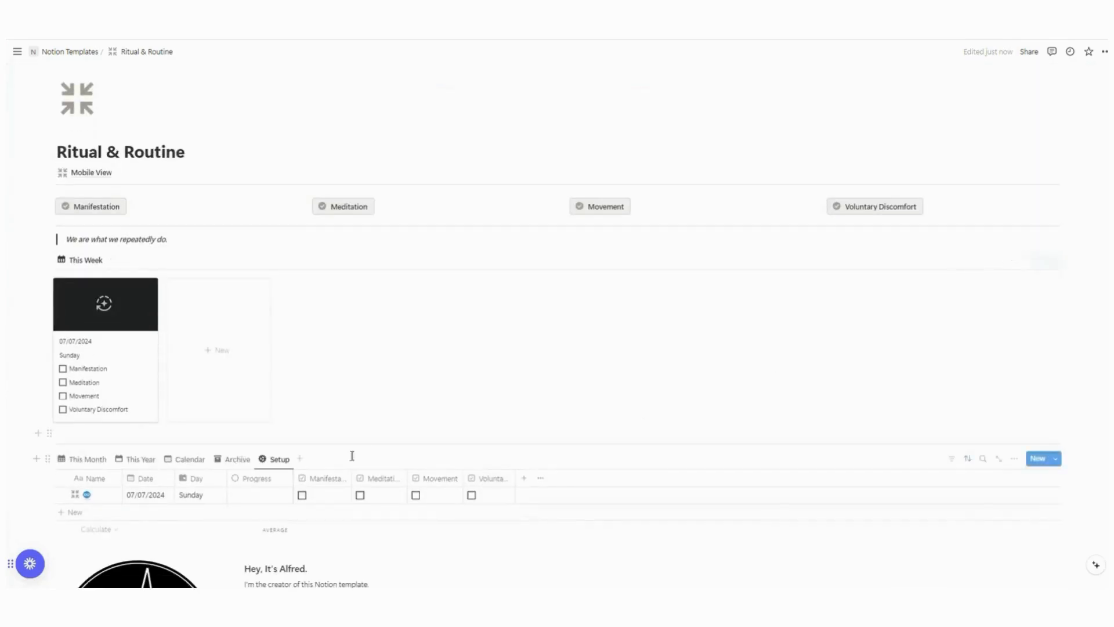
click(252, 485)
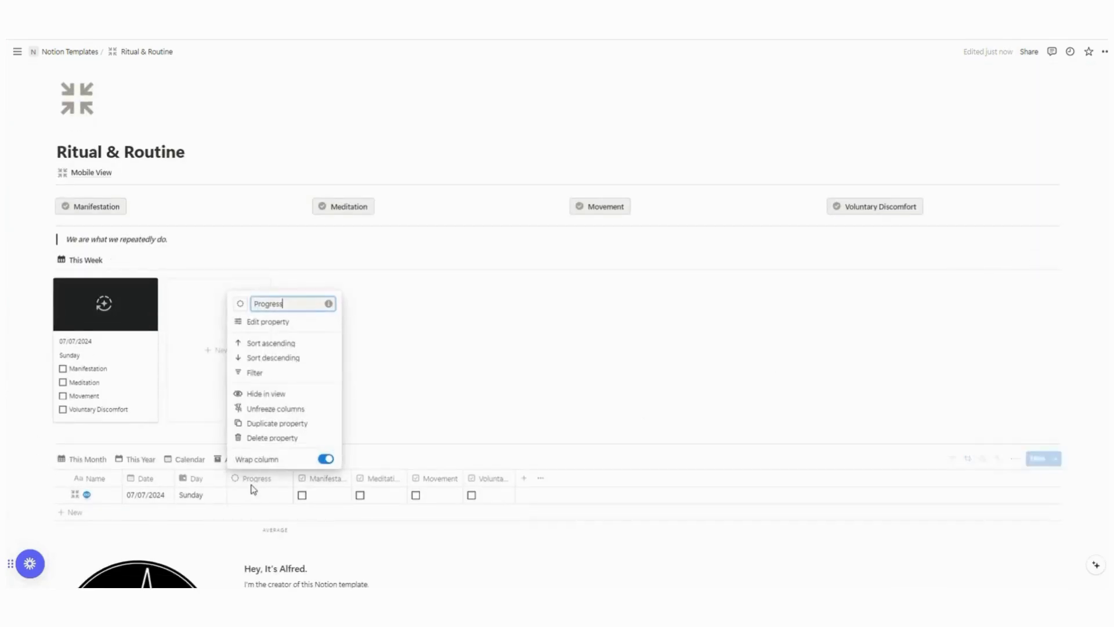
click(304, 329)
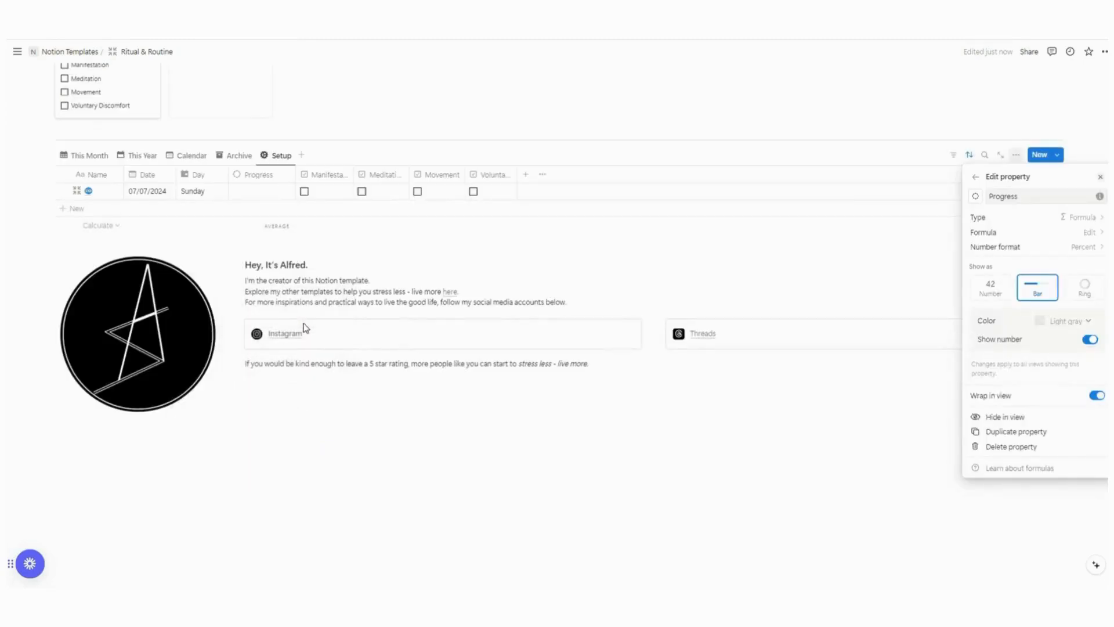
click(1052, 233)
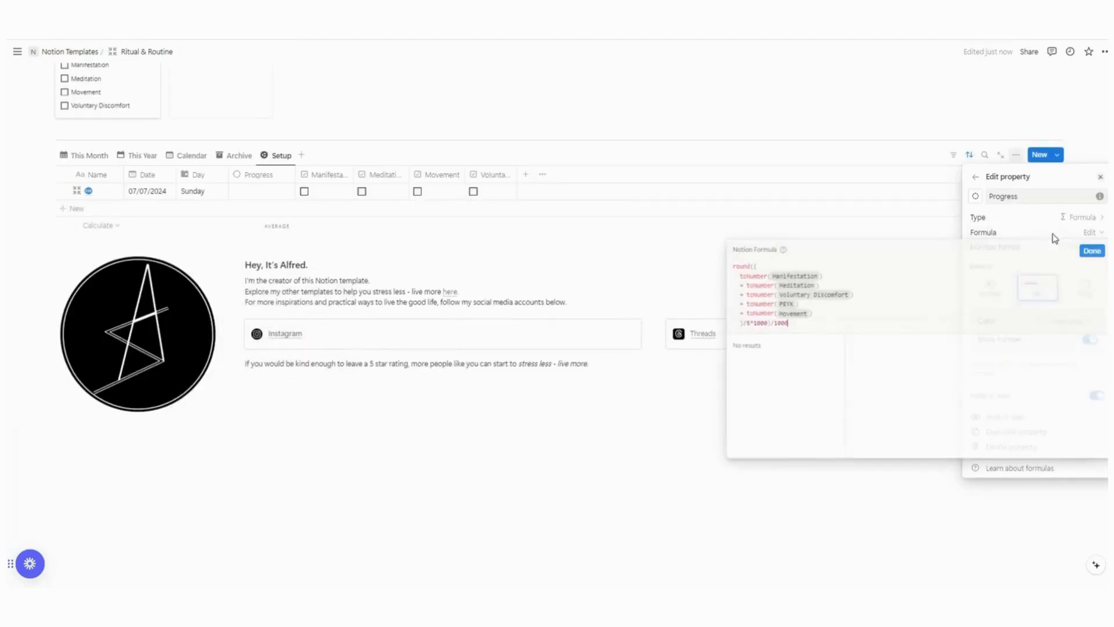
click(748, 322)
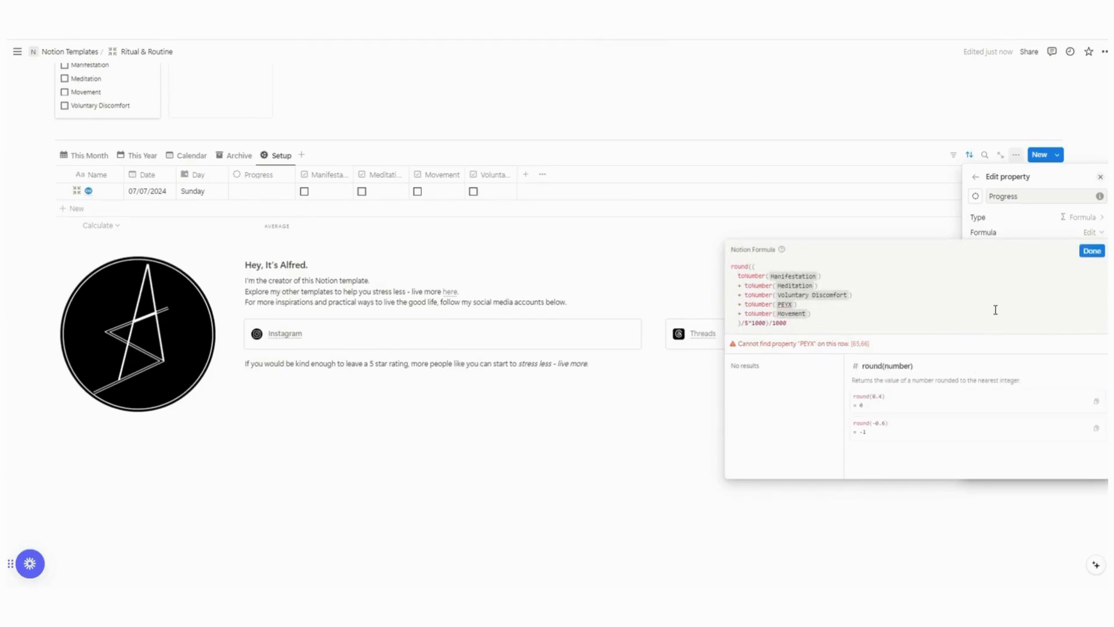
key(BackSpace)
text(4)
- Remove the toNumber(PEYX) line from the Progress formula, save it and close the property settings
drag(795, 304, 737, 305)
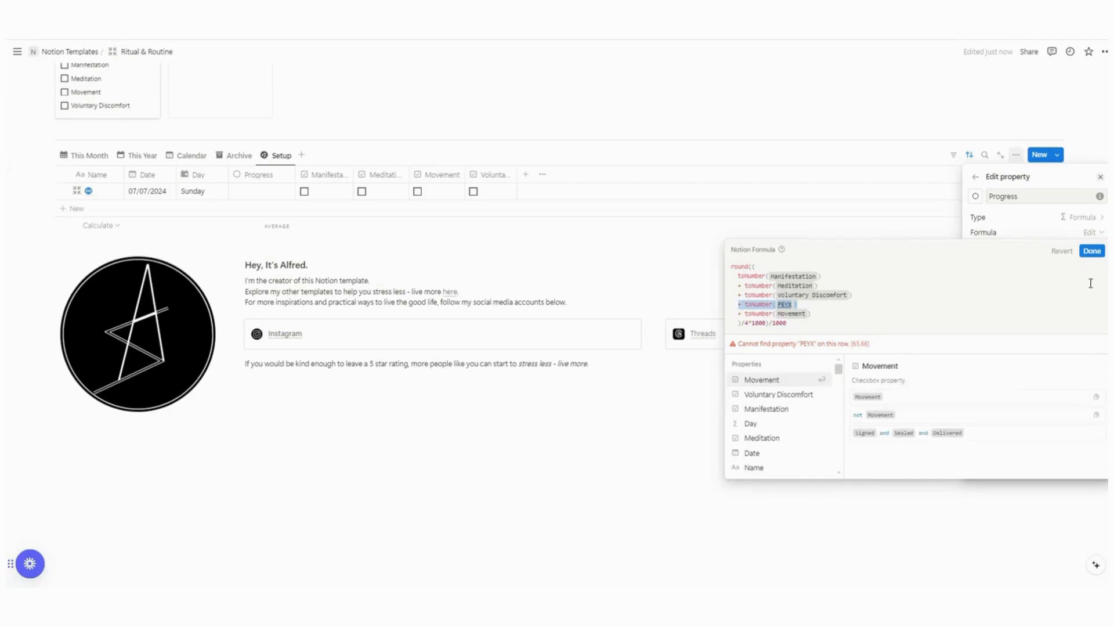
key(BackSpace)
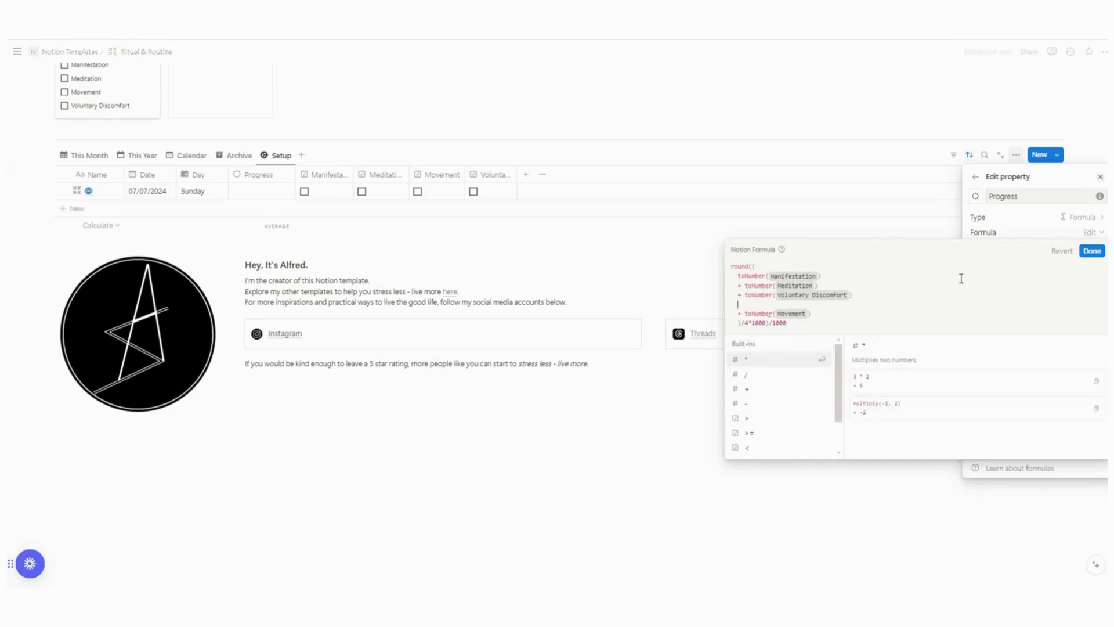
key(BackSpace)
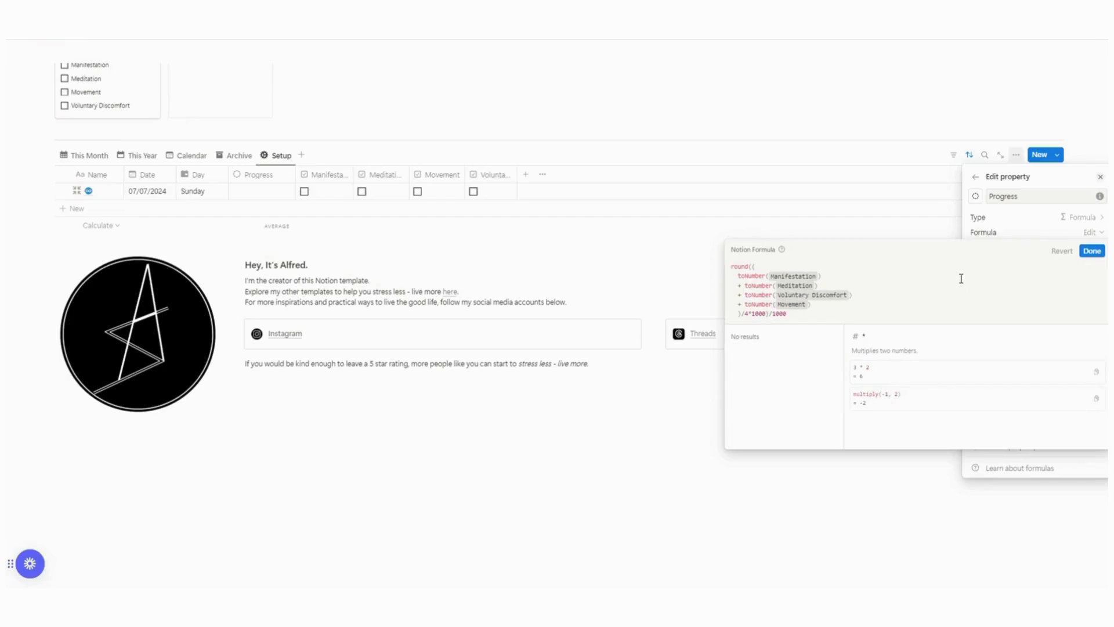
click(1091, 251)
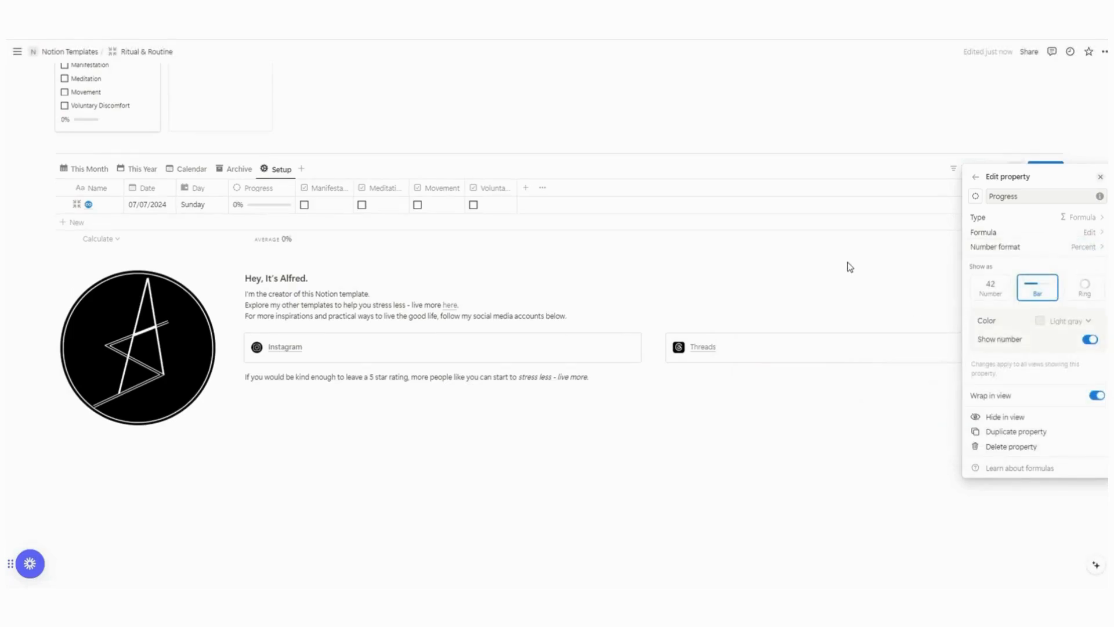
click(624, 289)
- Run the Manifestation, Meditation, Movement and Voluntary Discomfort buttons to check off all four routines for 07/07/2024
scroll(662, 269, up, 4)
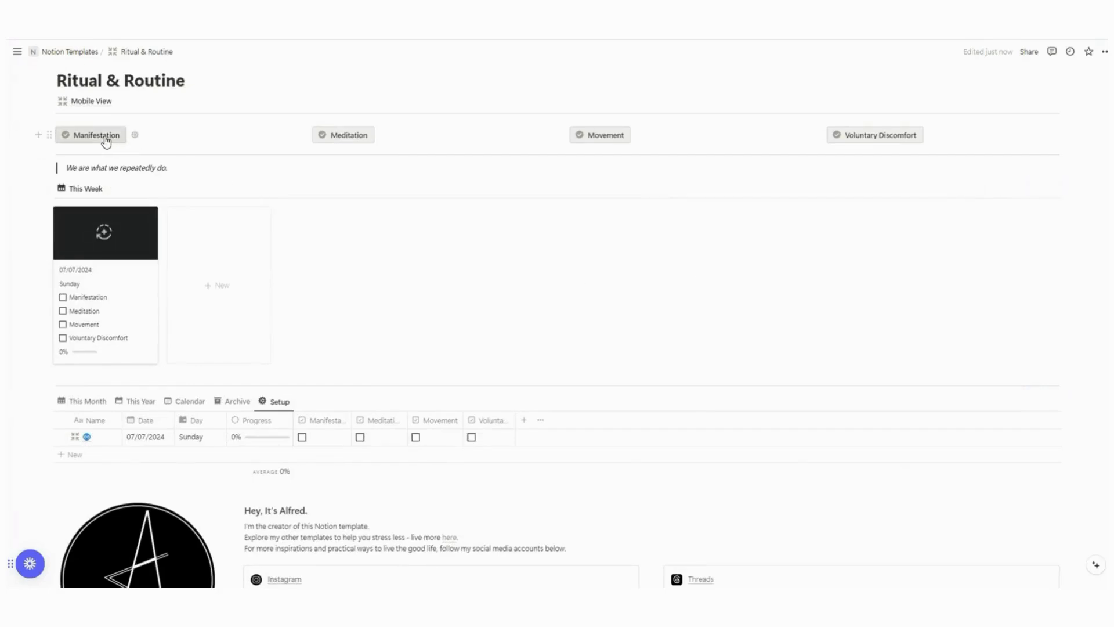
click(96, 135)
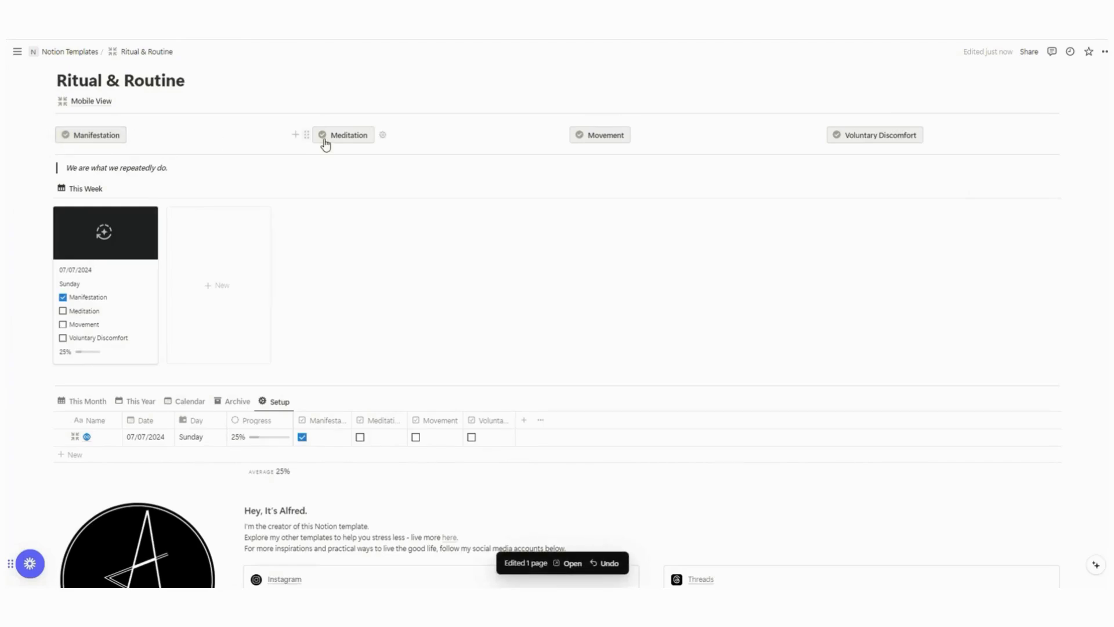
click(338, 139)
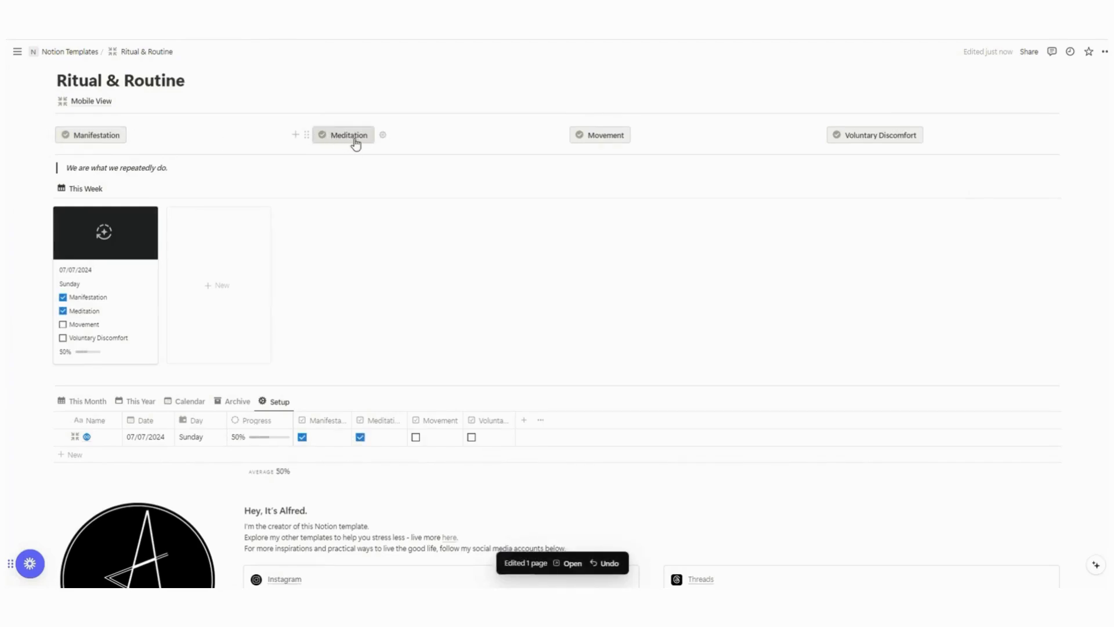
click(590, 135)
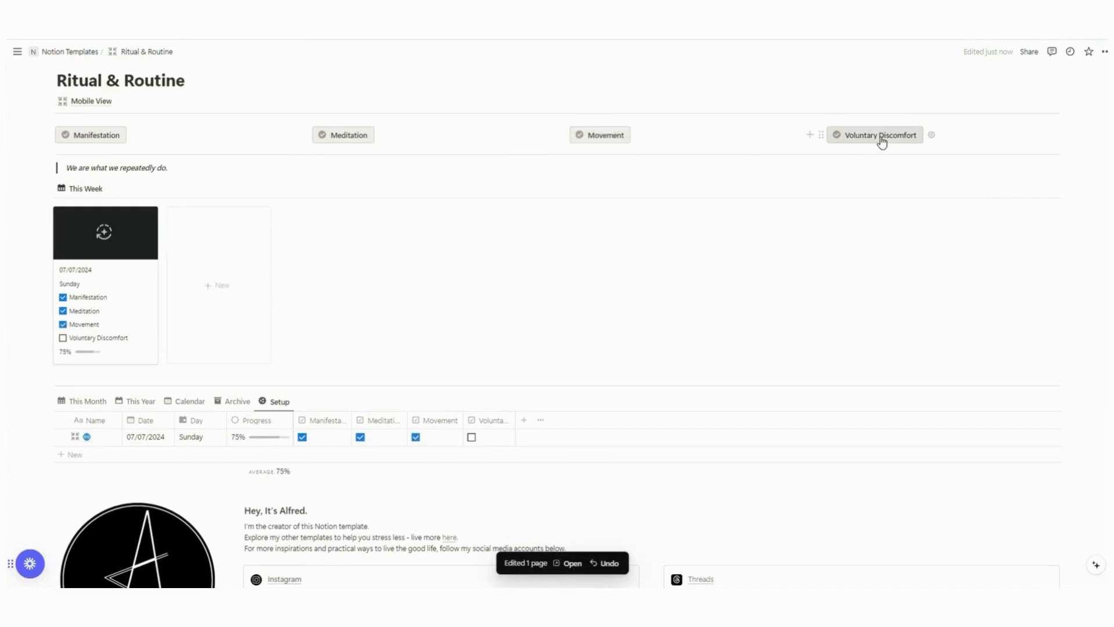
click(881, 137)
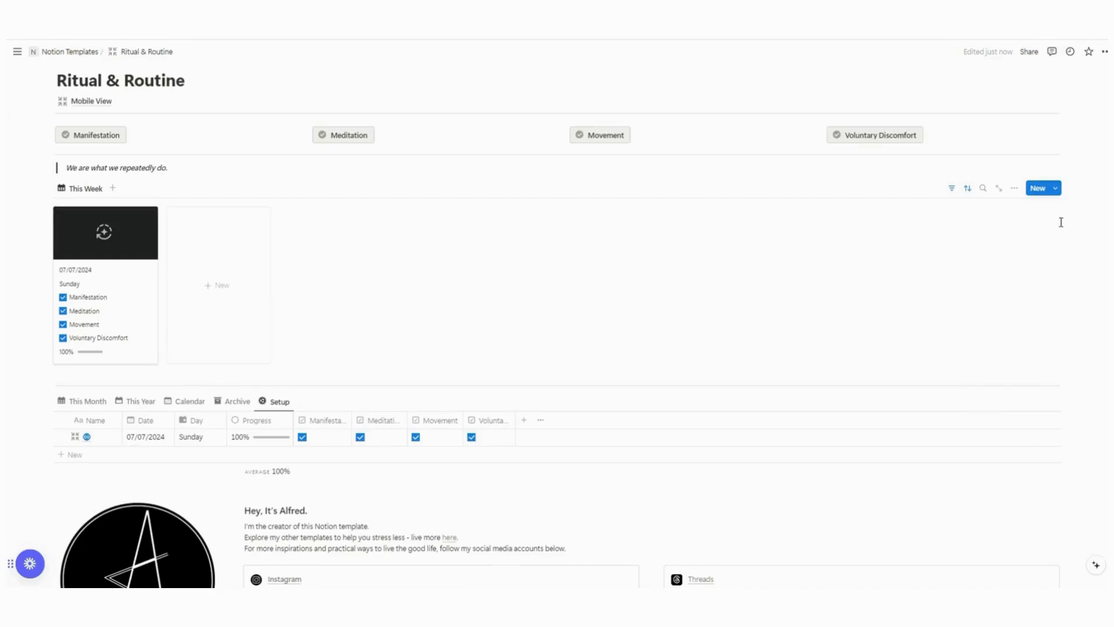
- Set the default template of the This Week database to repeat daily, every 1 day, and save the schedule
click(1059, 189)
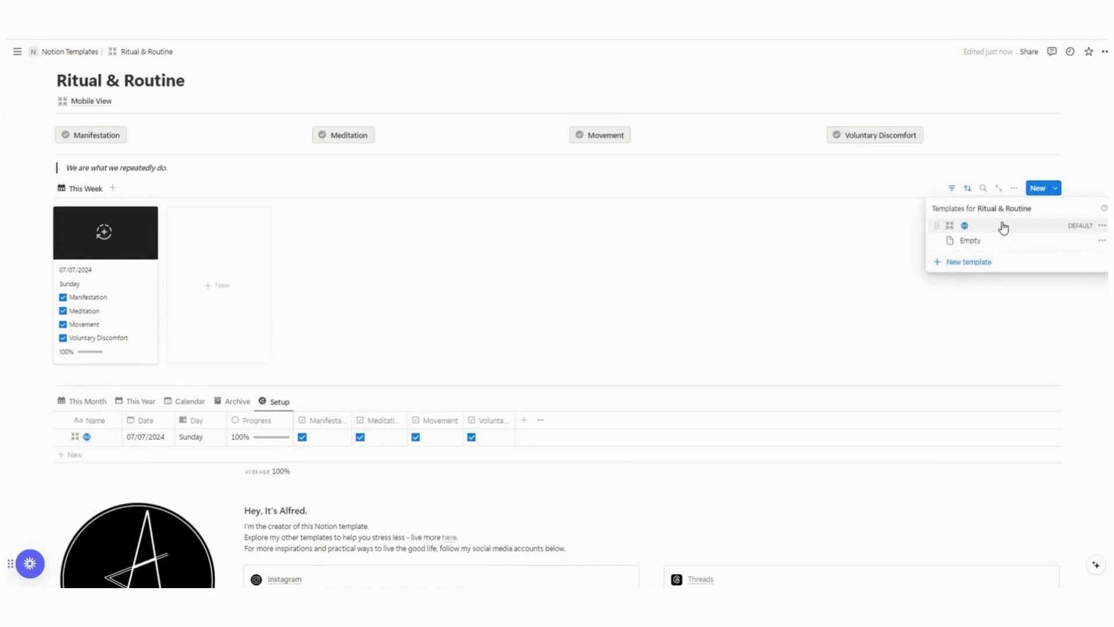
click(1102, 226)
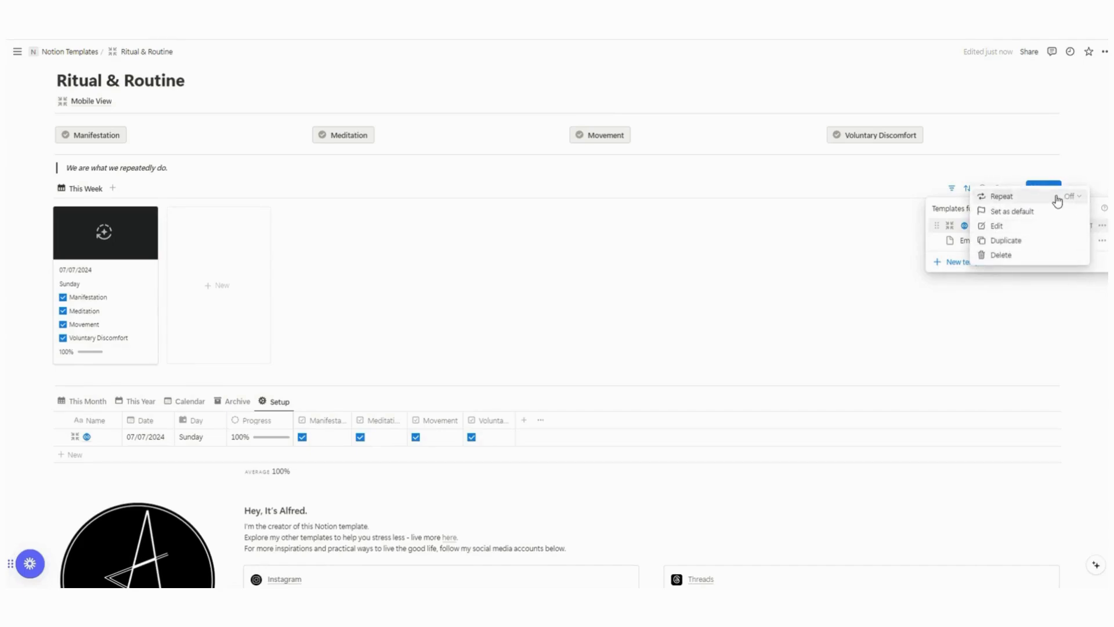
click(1058, 200)
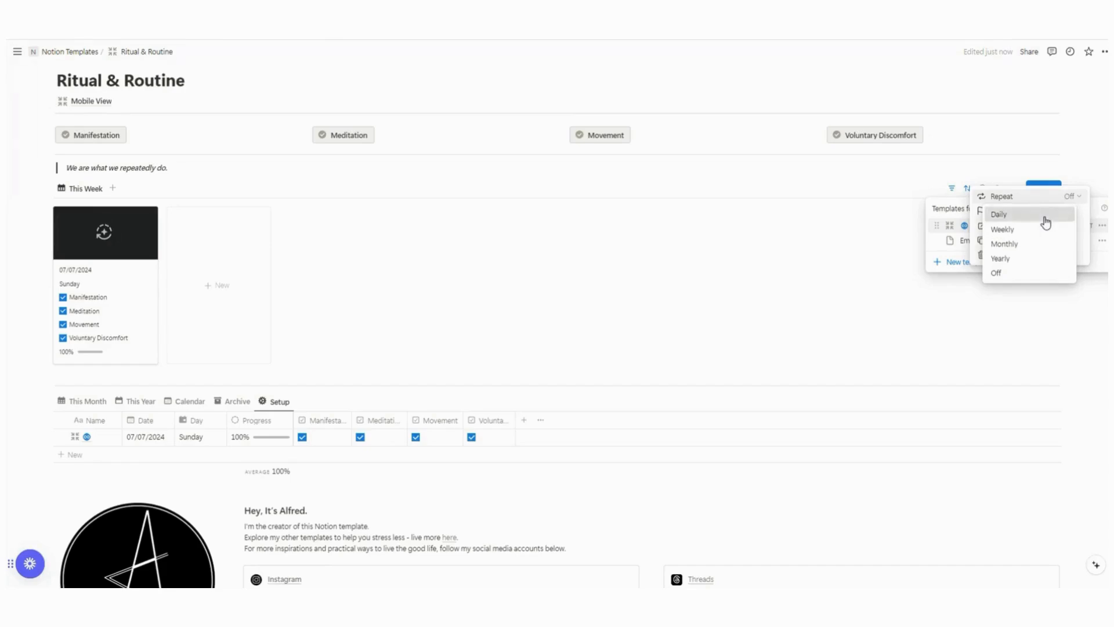
click(1045, 223)
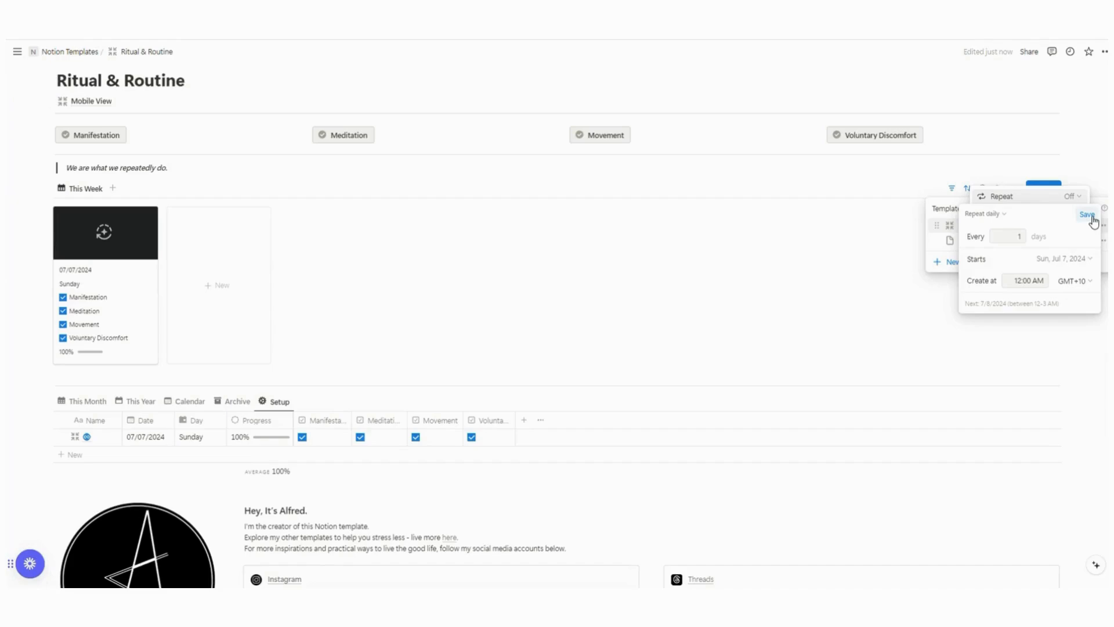
click(1085, 215)
click(944, 206)
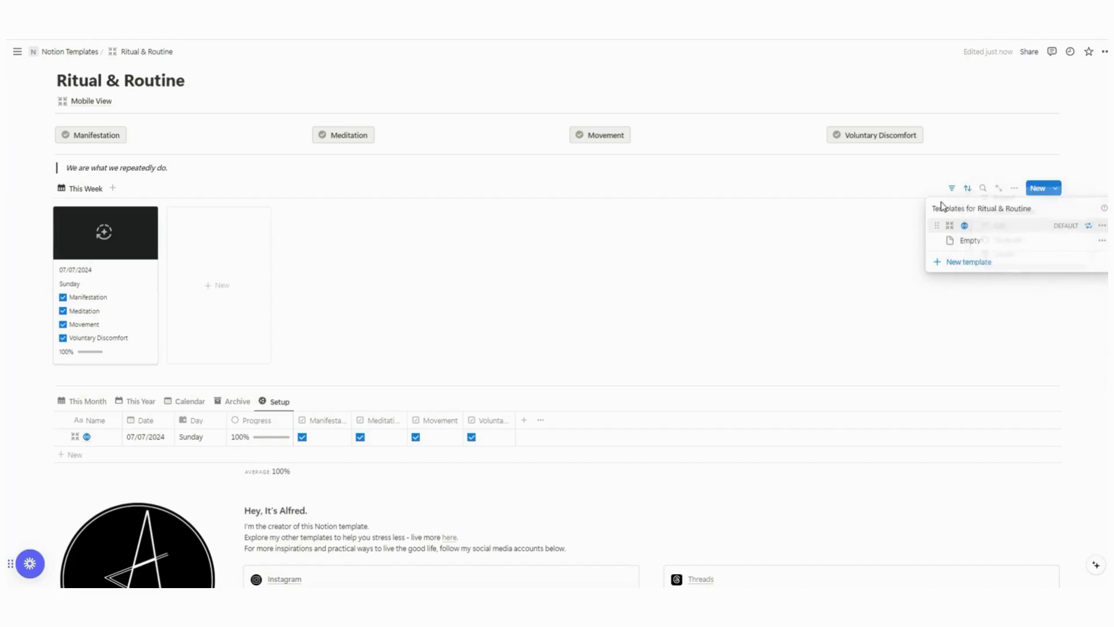
click(801, 230)
- Open the Mobile View page and review its routine buttons and This Week card
scroll(745, 306, up, 3)
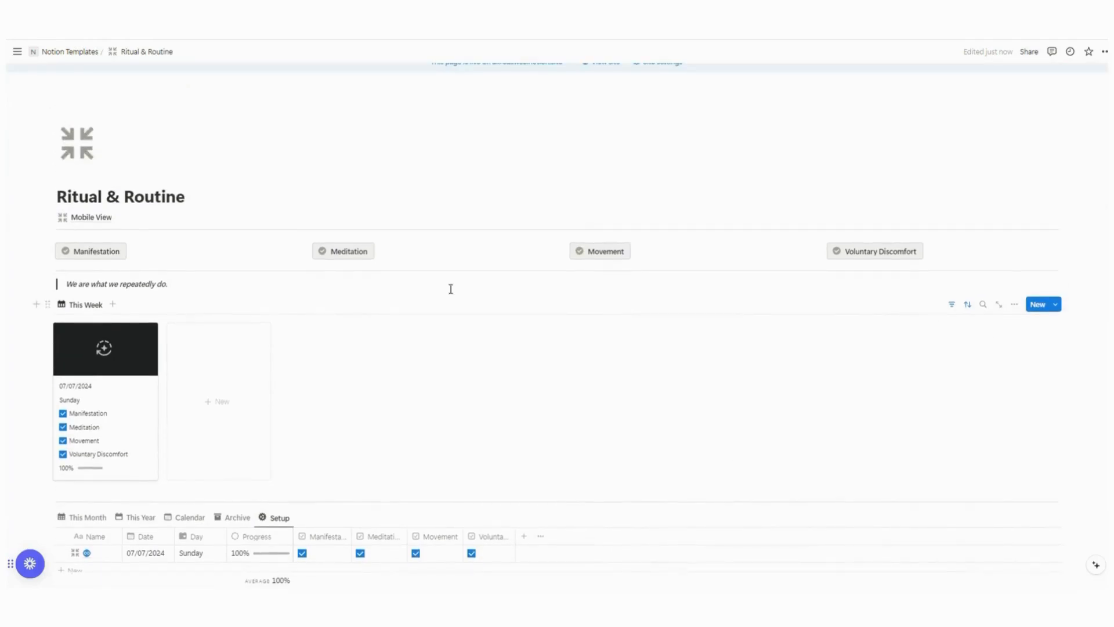
click(91, 219)
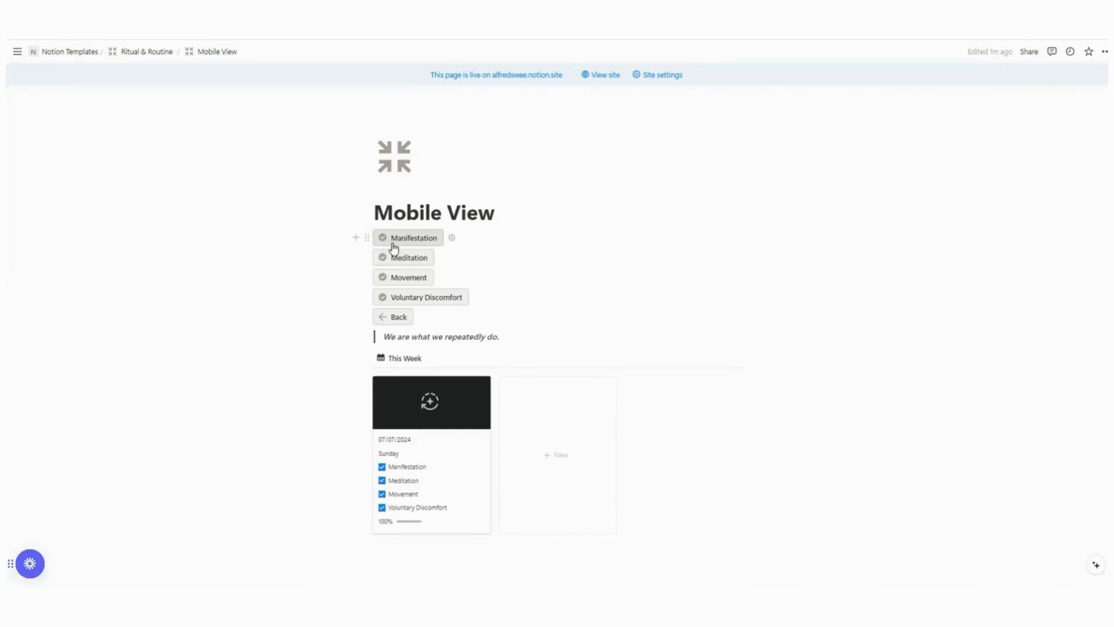
scroll(393, 252, down, 1)
scroll(395, 257, up, 1)
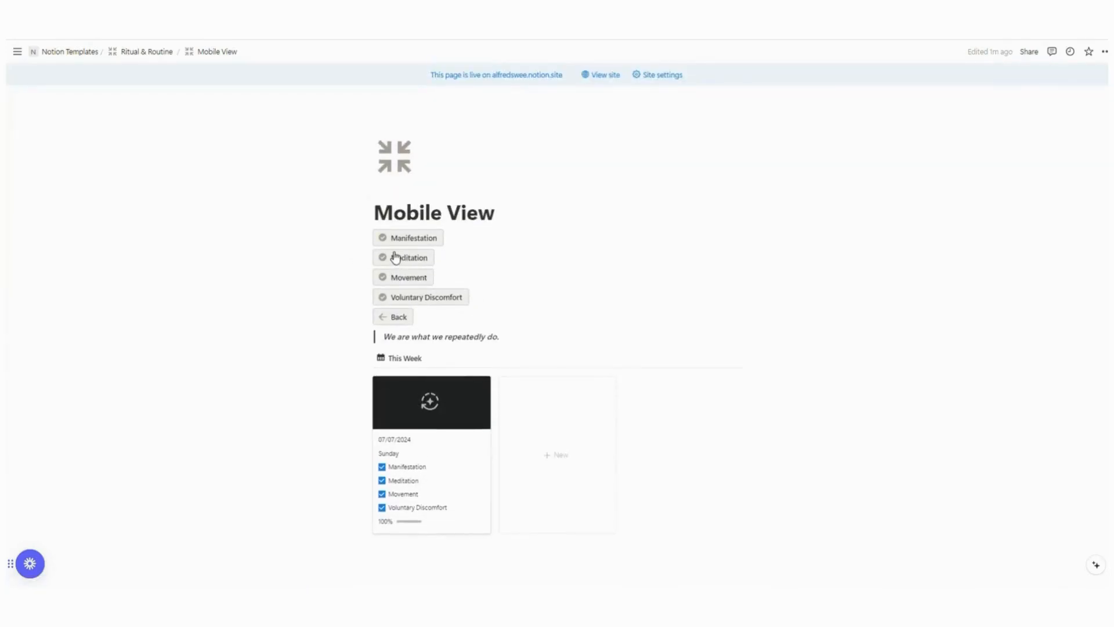